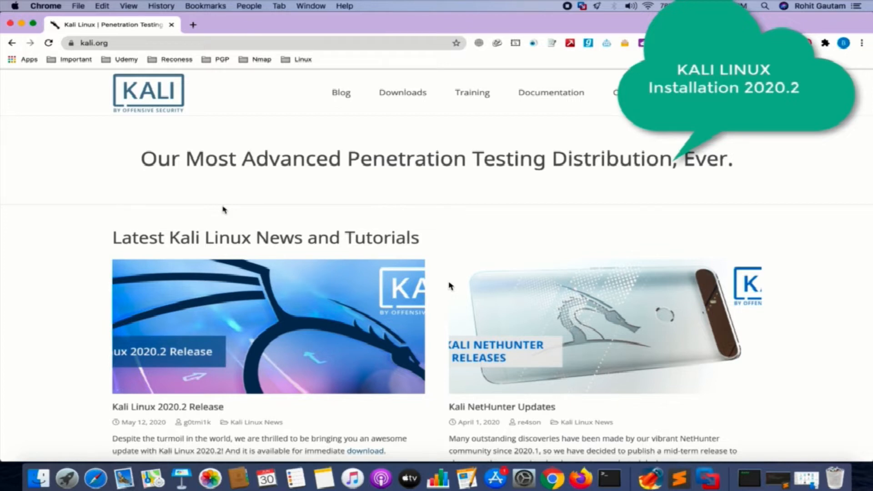
Reveal the Downloads dropdown in the kali.org navigation bar
mouse_move(396, 99)
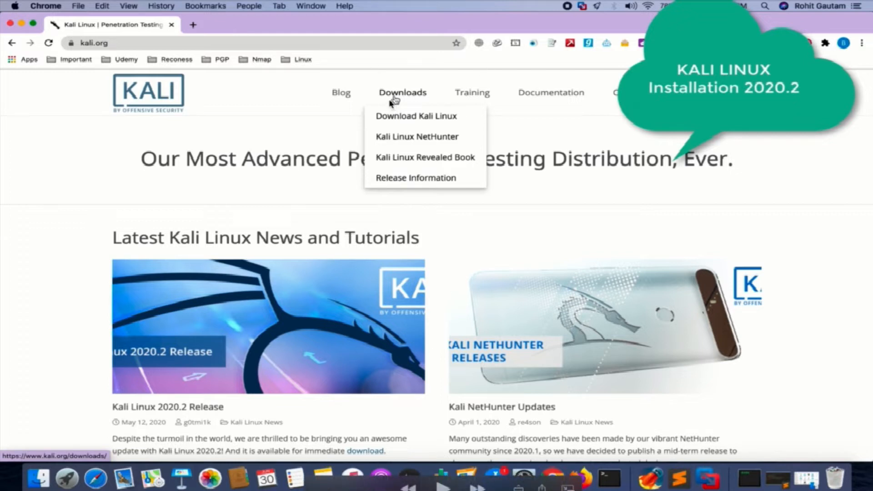
Go to the Kali Linux Downloads page and scroll to the 64-Bit Installer row
click(403, 117)
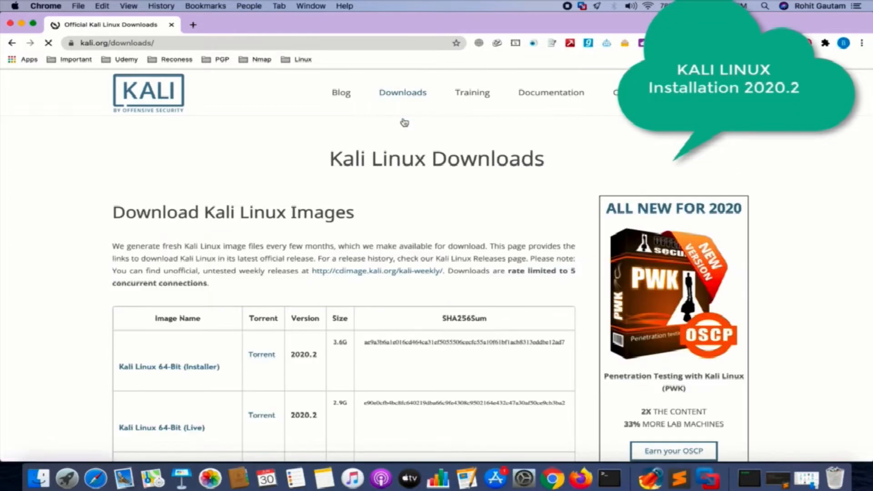
scroll(321, 321, down, 2)
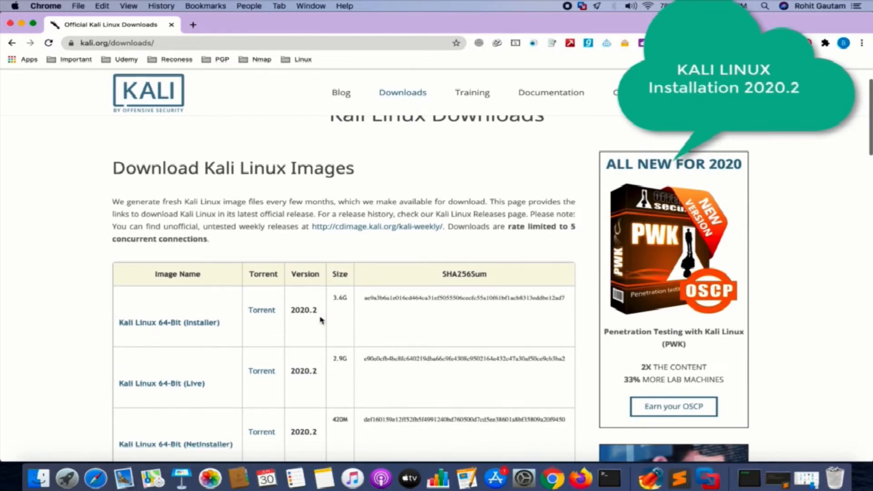
scroll(321, 321, down, 5)
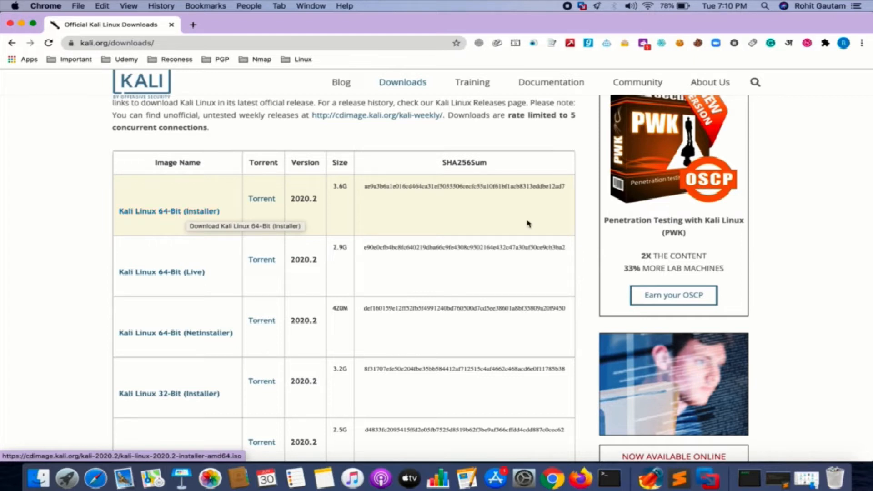
In Folx, show the finished kali-linux-2020.2-installer-amd64.iso download in Finder
click(647, 471)
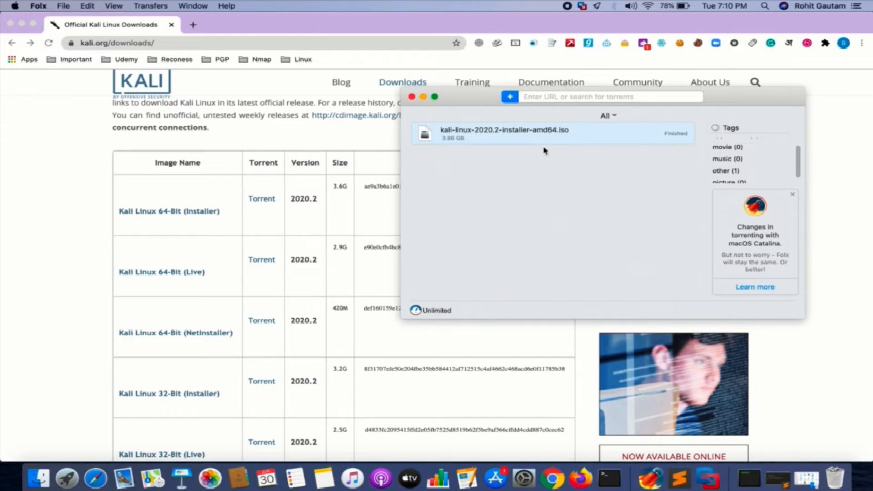
right_click(525, 143)
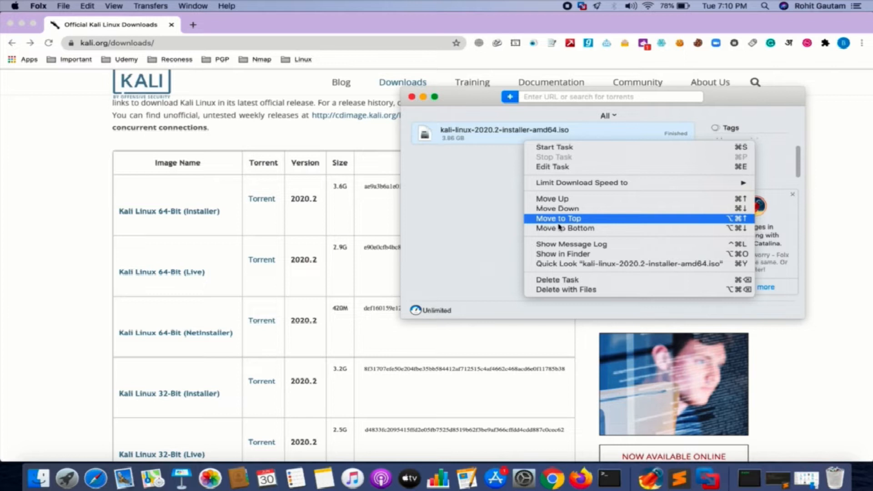
click(561, 253)
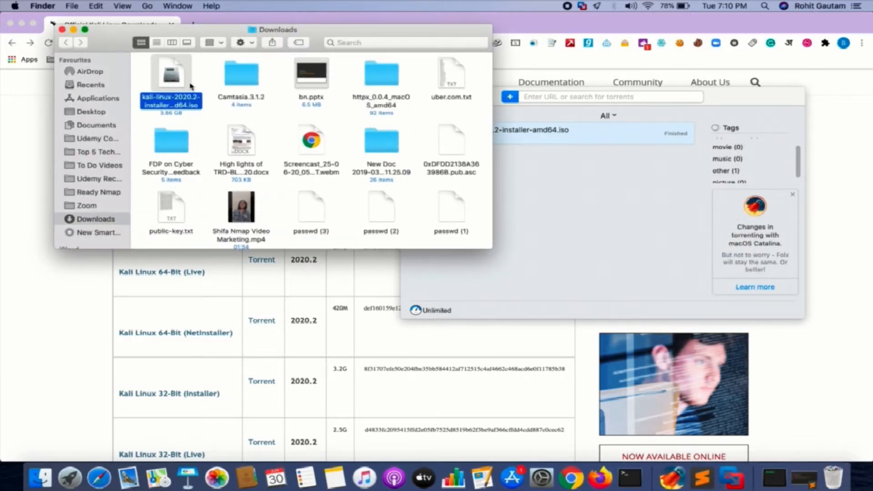
Bring up VMware Fusion full screen and choose + > New for a new virtual machine
click(522, 406)
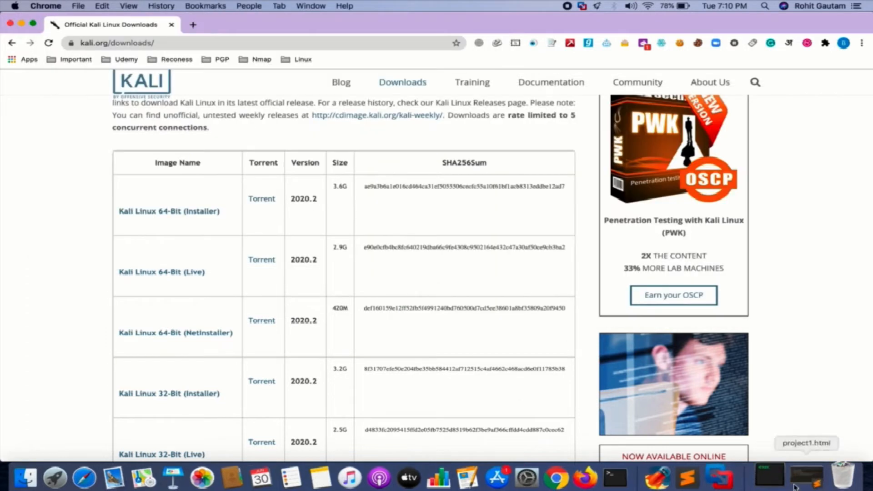
click(732, 487)
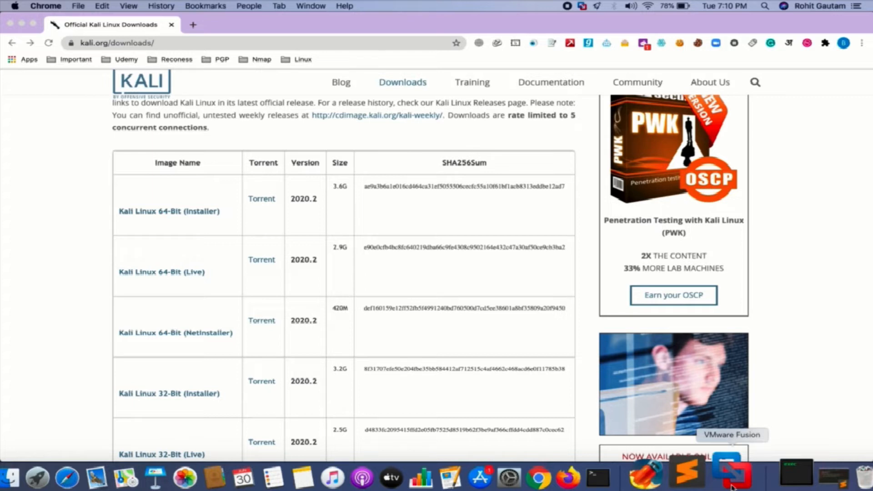
click(732, 486)
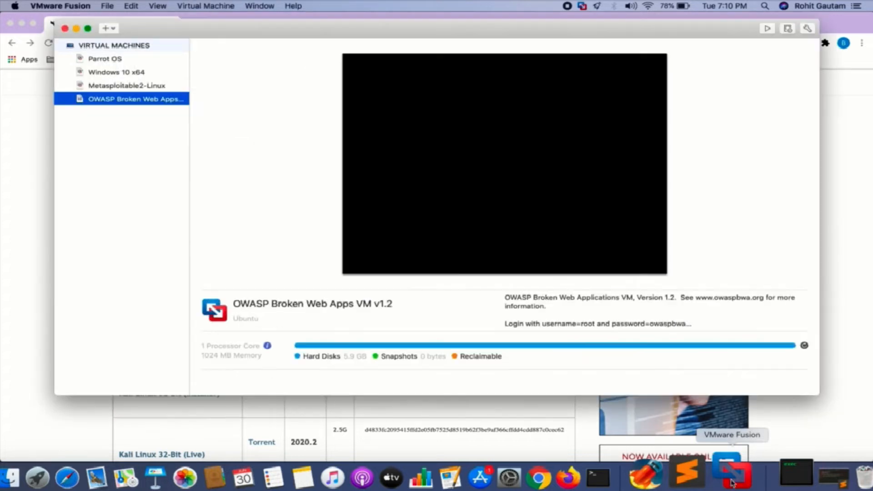
click(87, 30)
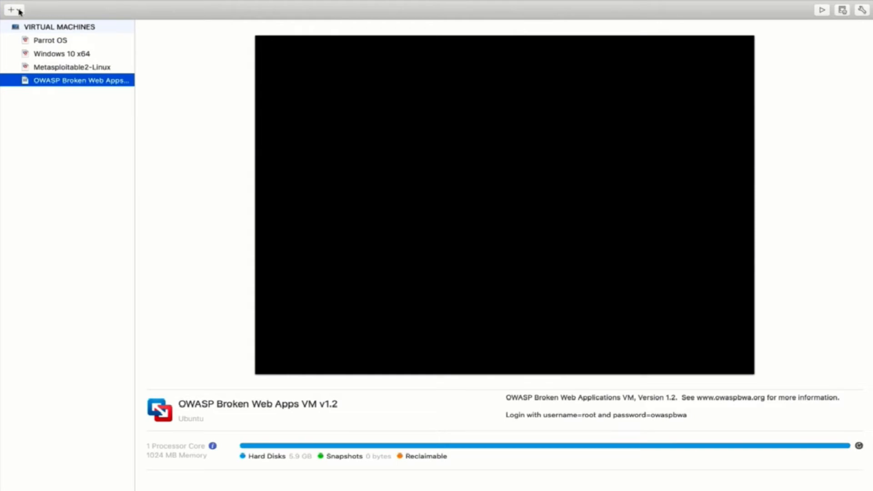
click(17, 10)
click(26, 25)
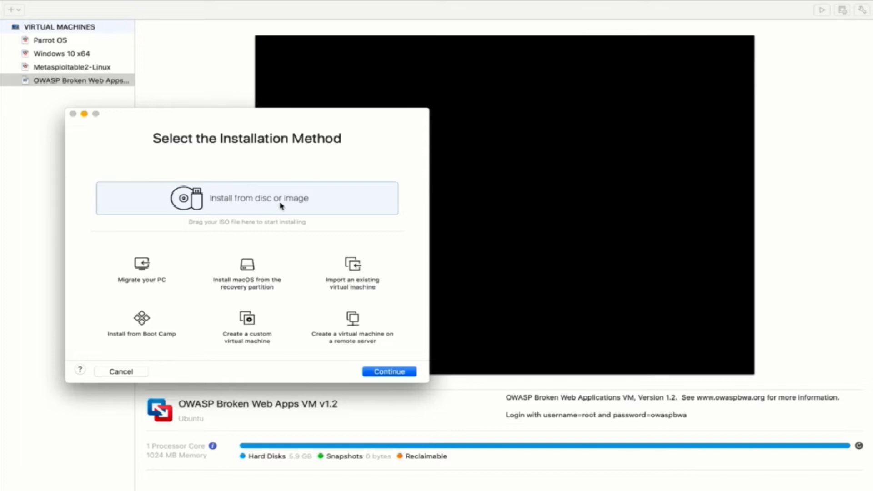
Leave full-screen mode and start a new virtual machine from the + menu
mouse_move(241, 3)
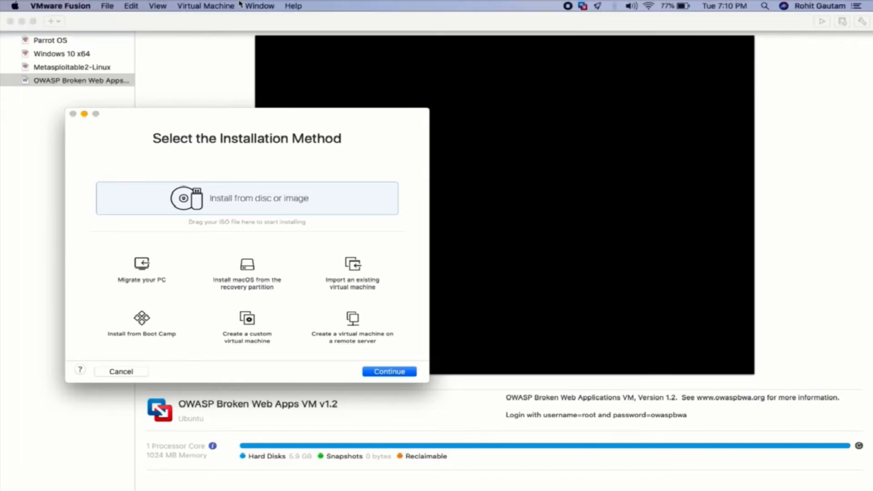
click(33, 22)
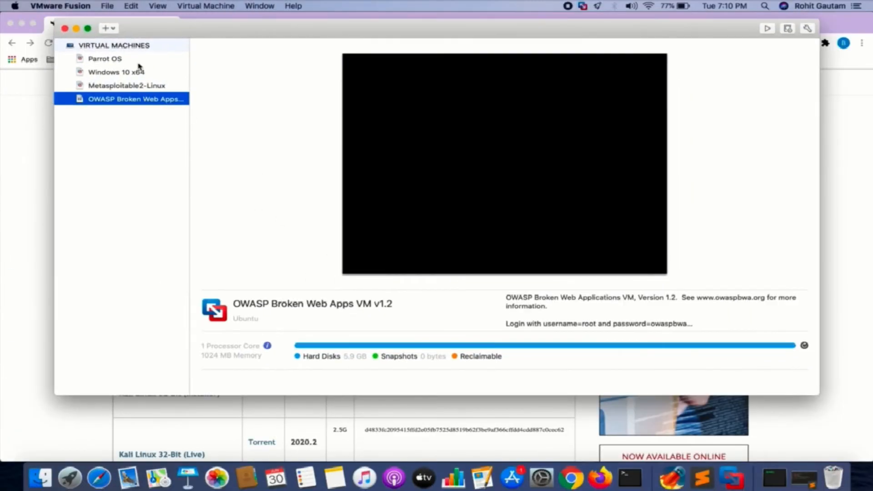
click(109, 29)
click(127, 41)
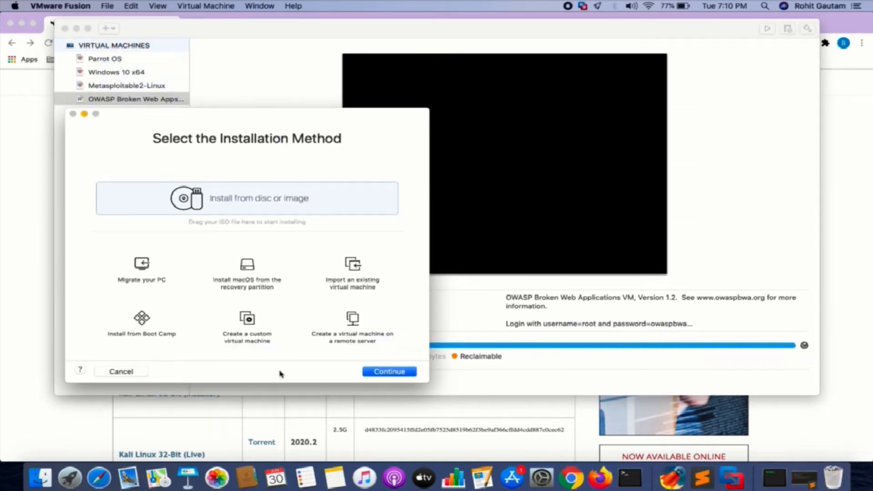
Drag kali-linux-2020.2-installer-amd64.iso from Downloads onto Install from disc or image
click(40, 477)
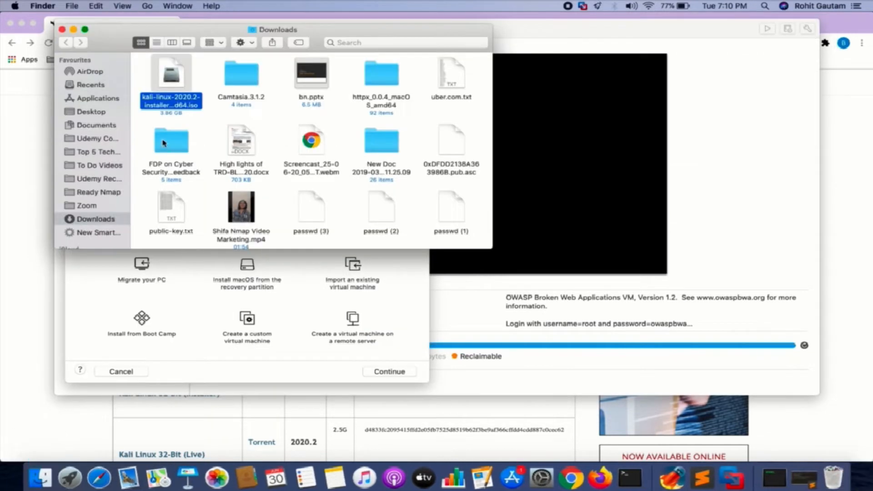
drag(227, 35, 663, 115)
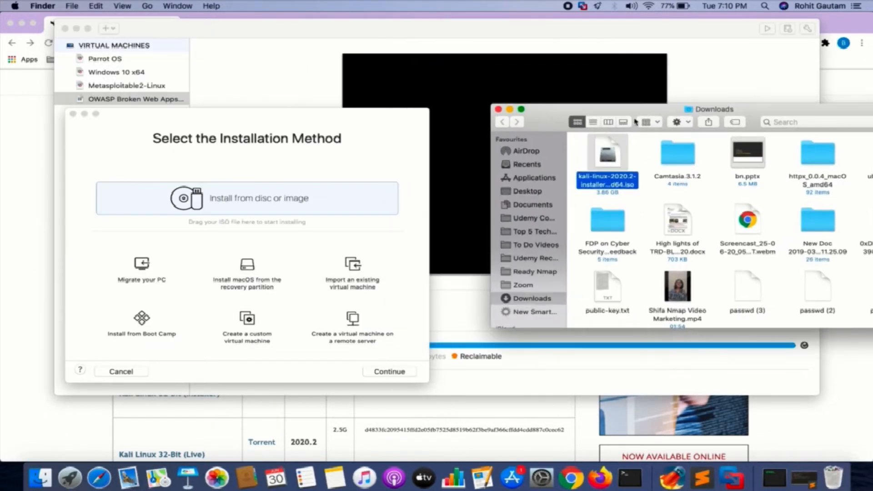
drag(614, 167, 222, 194)
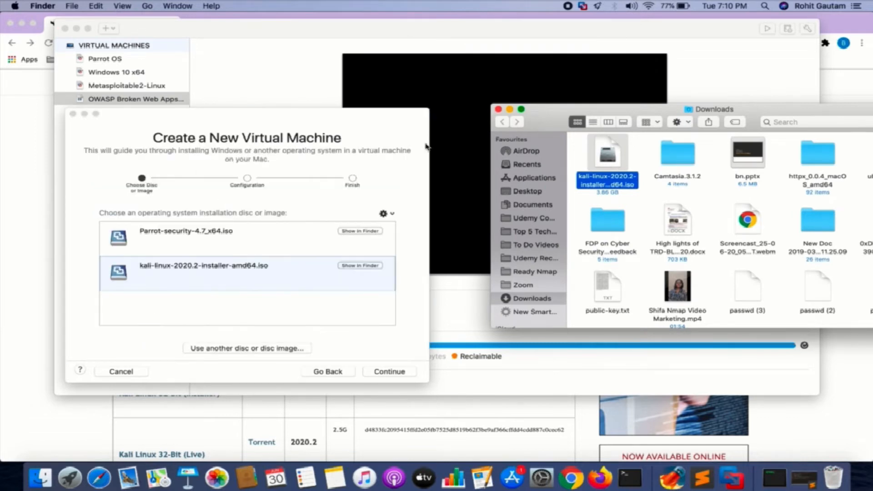
click(511, 109)
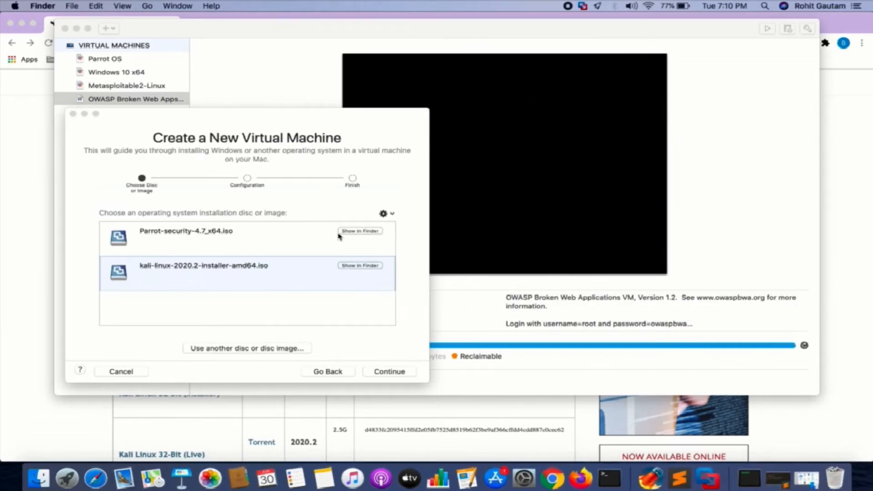
click(224, 243)
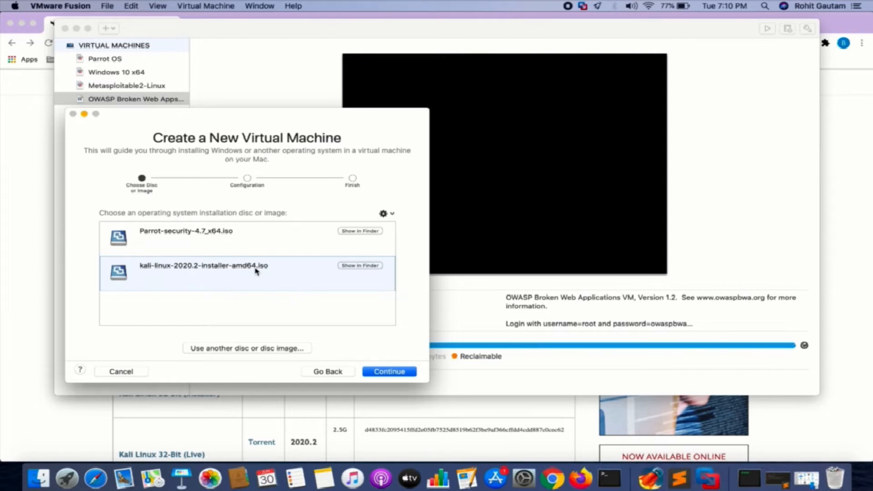
Select the kali-linux-2020.2-installer-amd64.iso image in the disc list and continue
click(356, 268)
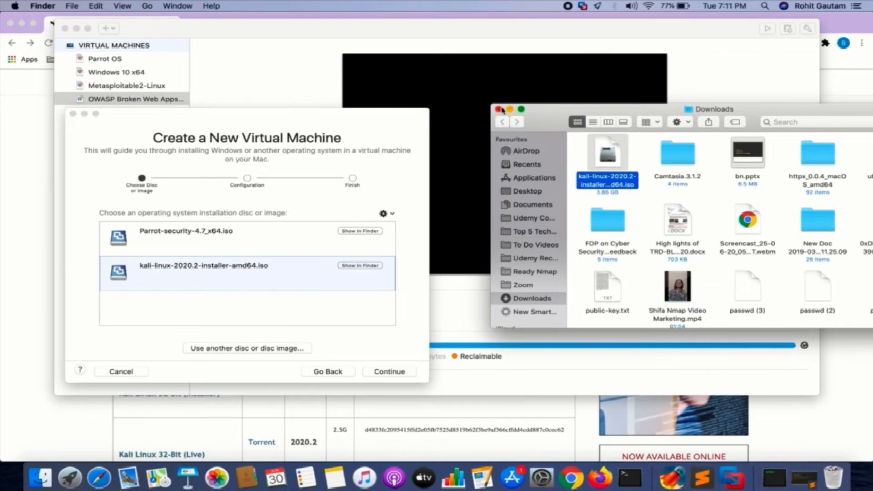
click(502, 109)
click(394, 218)
click(295, 350)
click(290, 351)
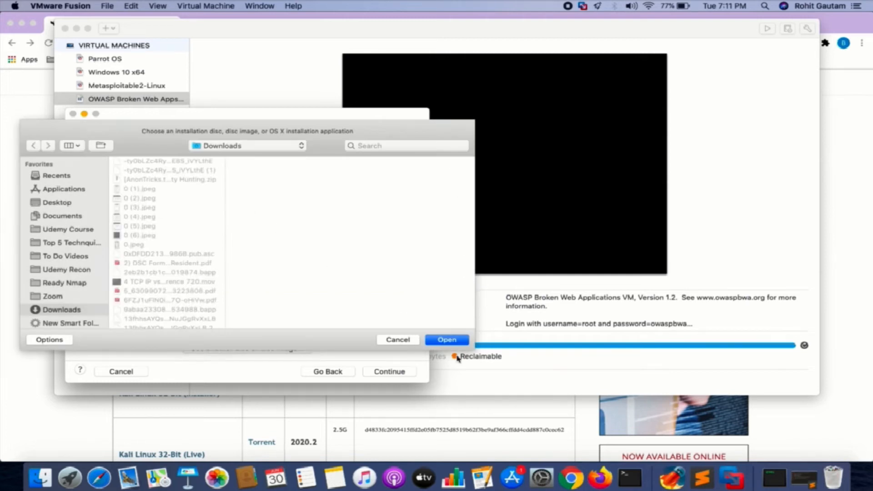
click(403, 341)
click(382, 370)
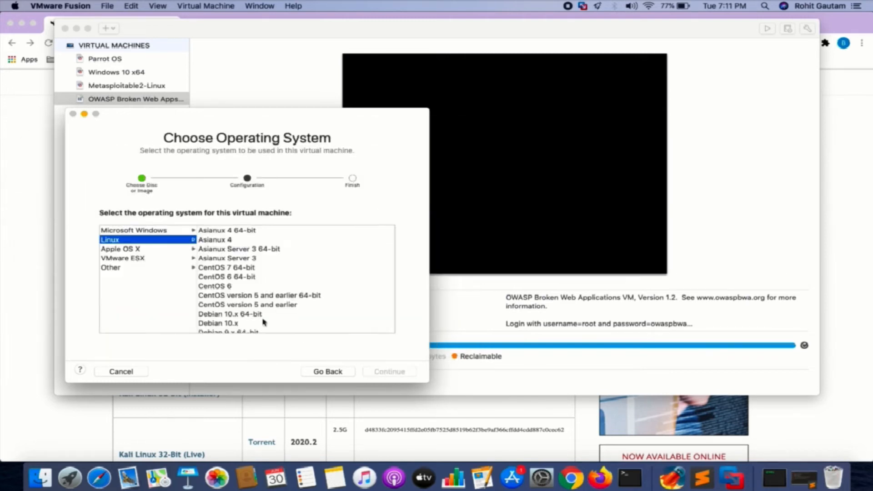
click(328, 372)
click(183, 231)
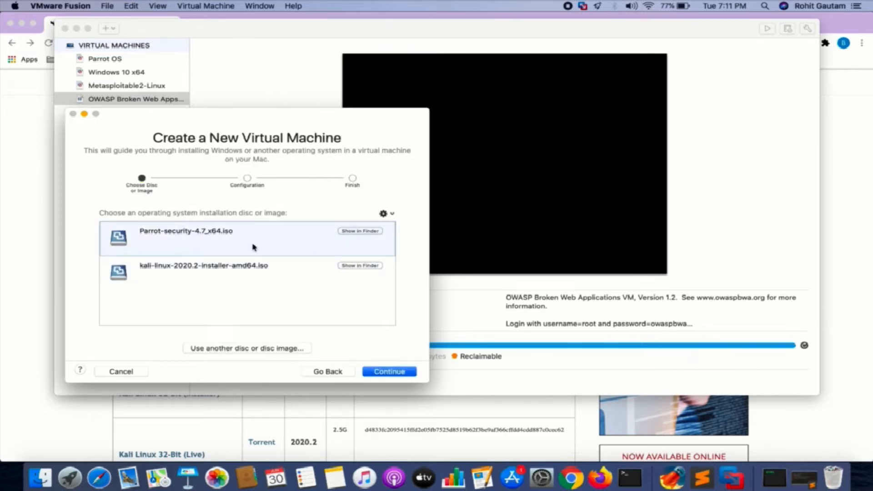
click(217, 285)
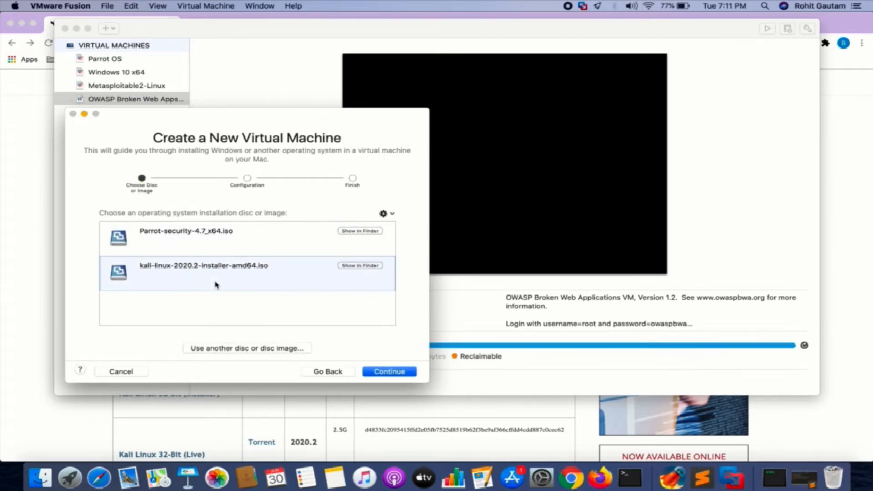
click(396, 371)
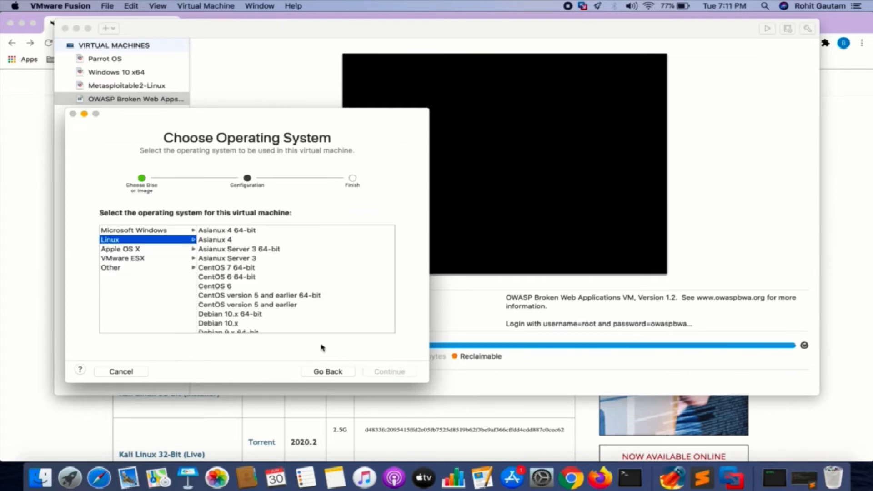
Choose Linux > Debian 10.x 64-bit, keep Legacy BIOS, and reach the Finish summary
click(232, 286)
key(d)
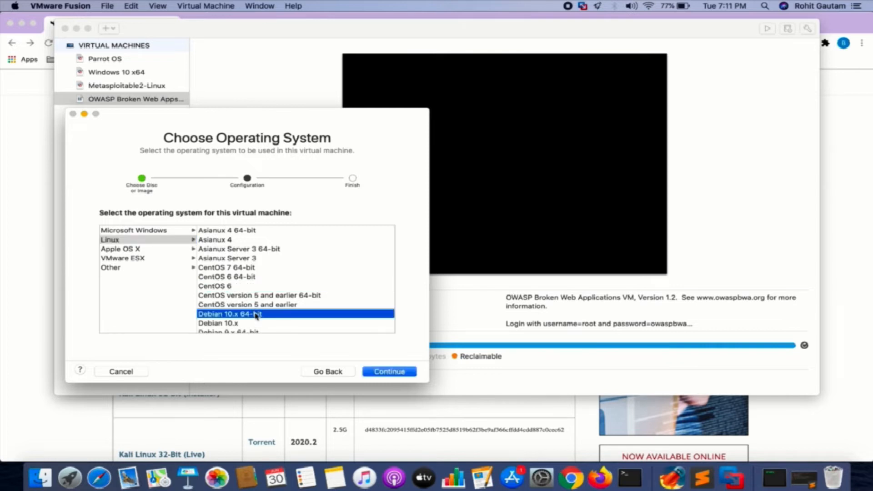
click(387, 371)
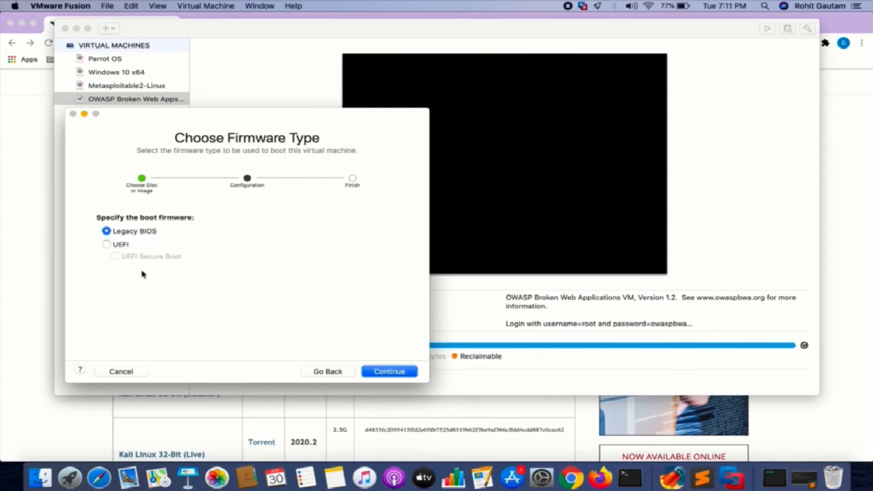
click(387, 372)
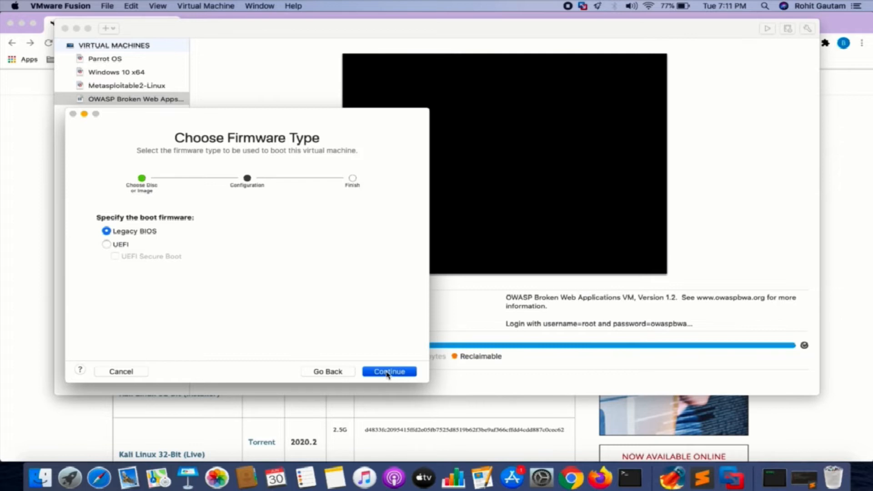
click(388, 373)
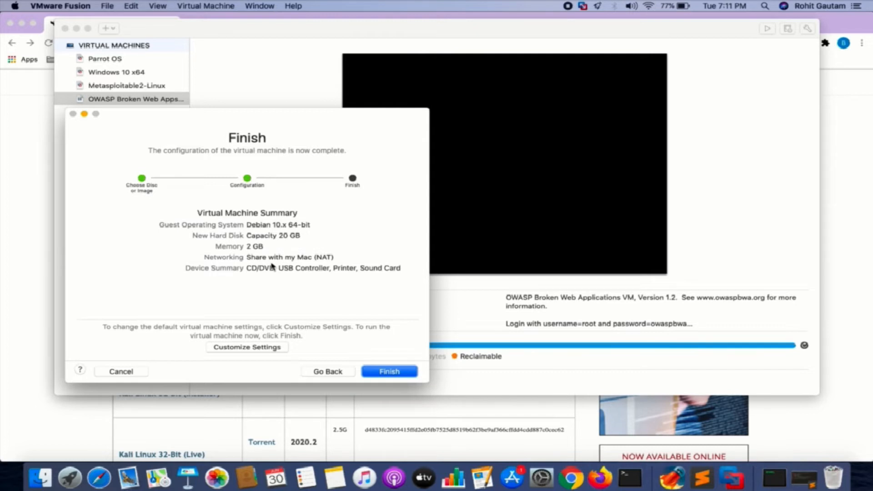
Choose Customize Settings and save the VM as Debian 10.x 64-bit
drag(281, 133, 475, 141)
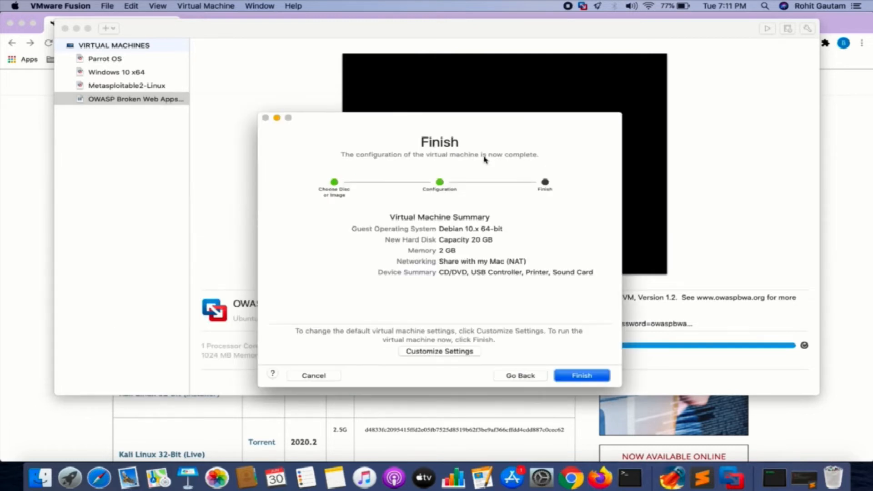
click(447, 350)
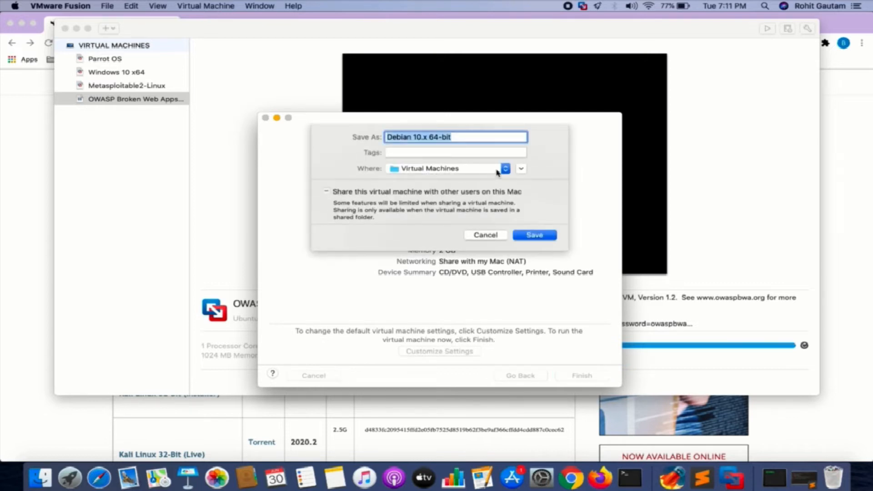
click(535, 237)
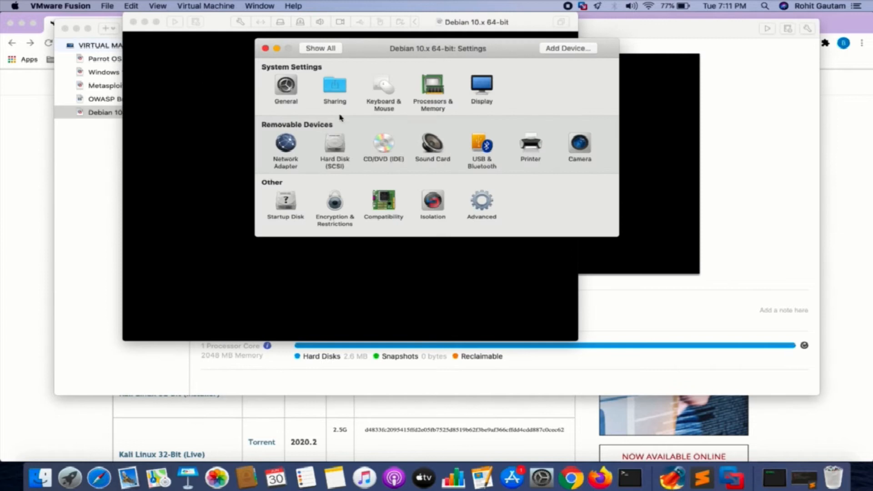
Give the VM 4048 MB of memory and 2 processor cores, then close settings
click(433, 87)
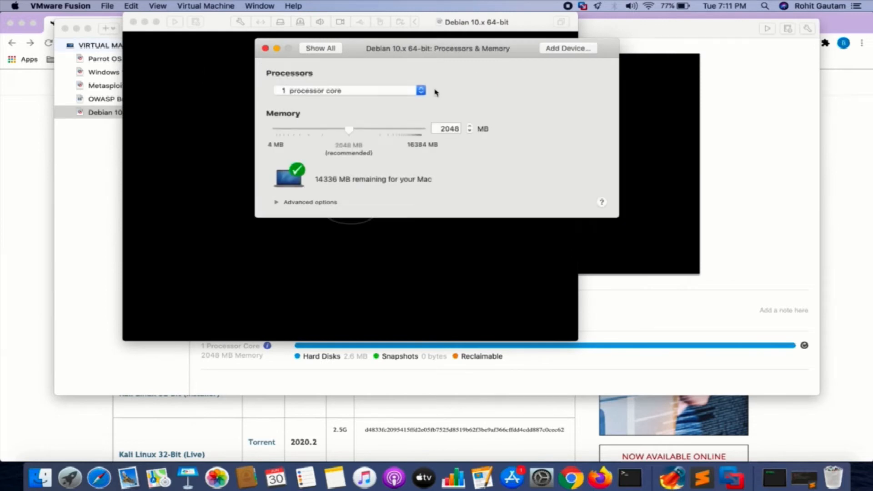
click(444, 129)
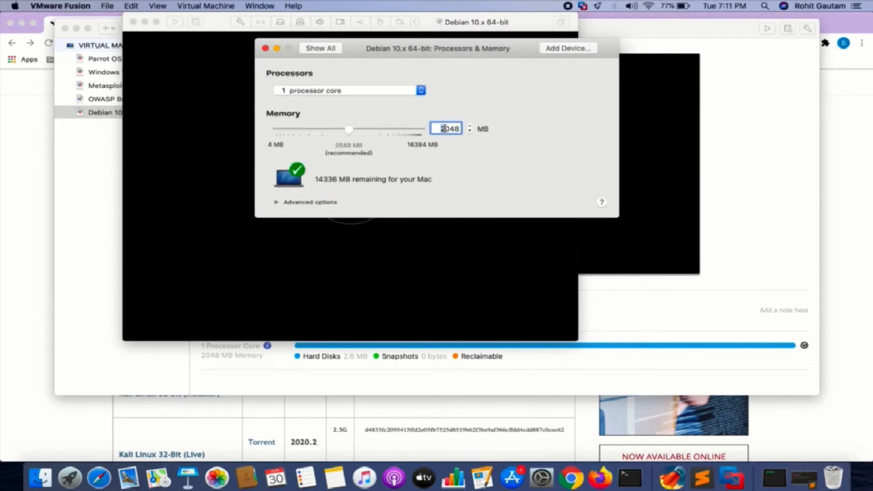
text(4)
click(349, 91)
click(350, 100)
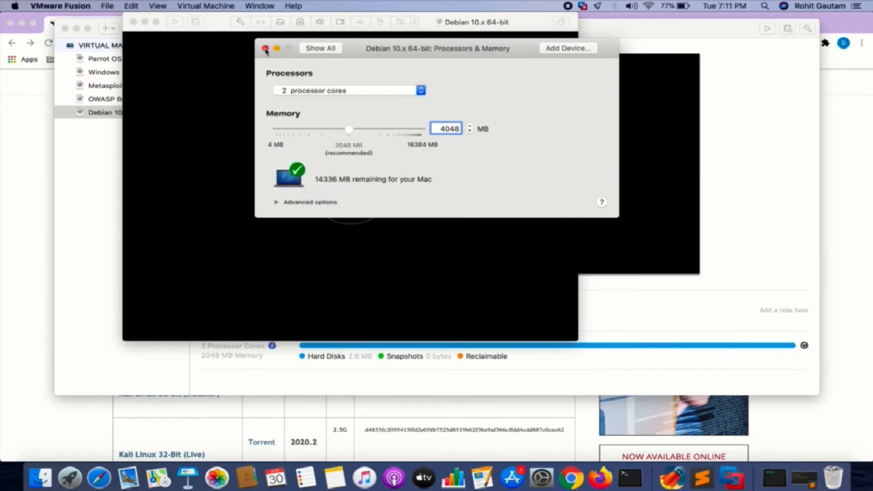
click(266, 48)
drag(216, 23, 374, 38)
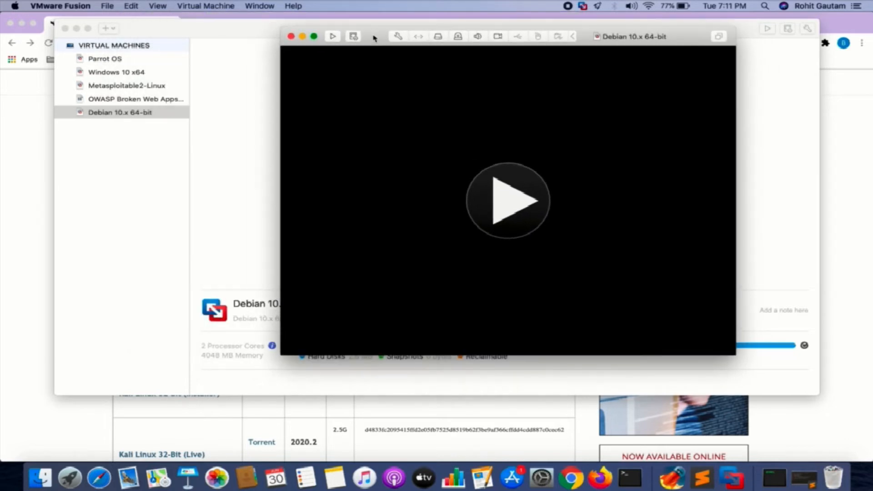
In the Debian VM's Hard Disk (SCSI) settings, change the disk size to 50.00 GB and apply
click(162, 118)
right_click(162, 117)
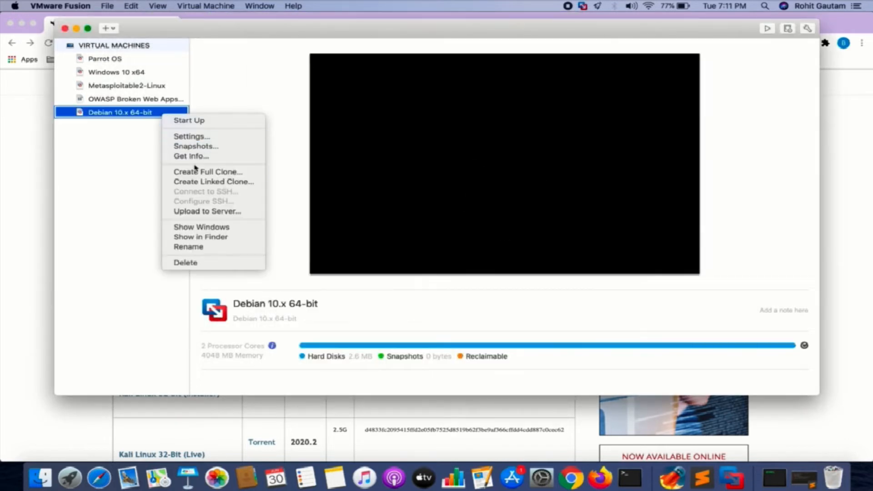
click(209, 137)
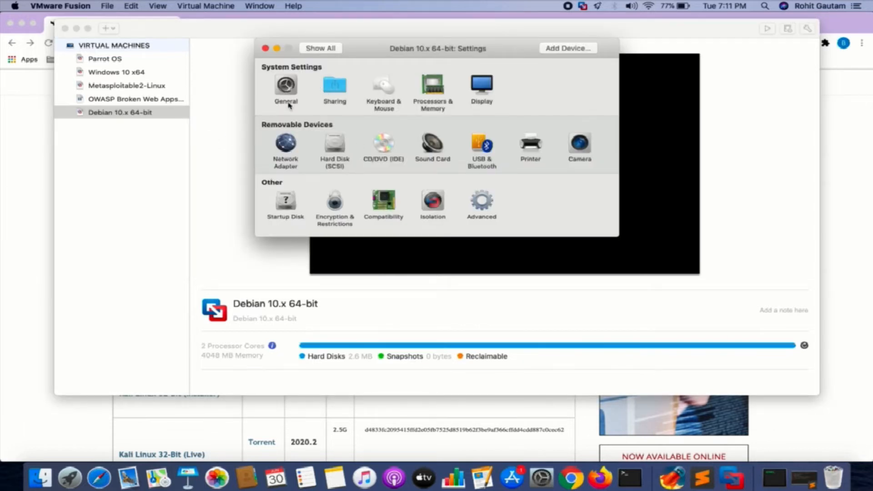
click(333, 149)
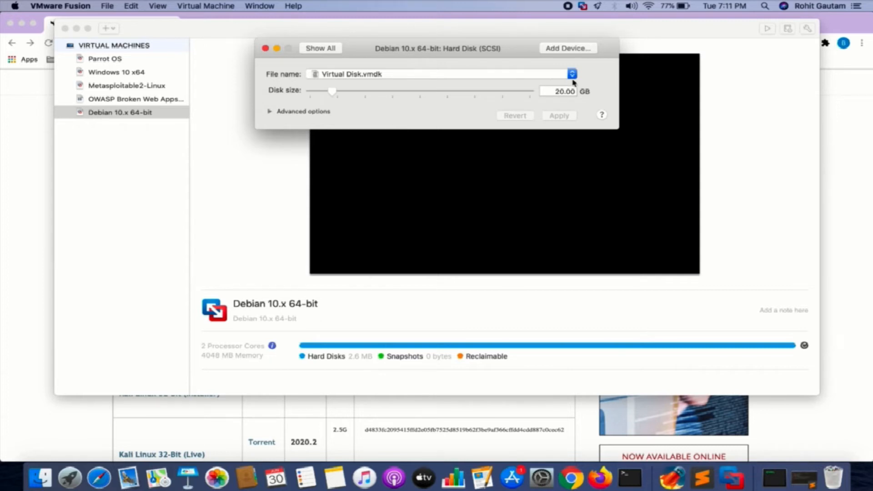
click(561, 90)
drag(561, 90, 549, 90)
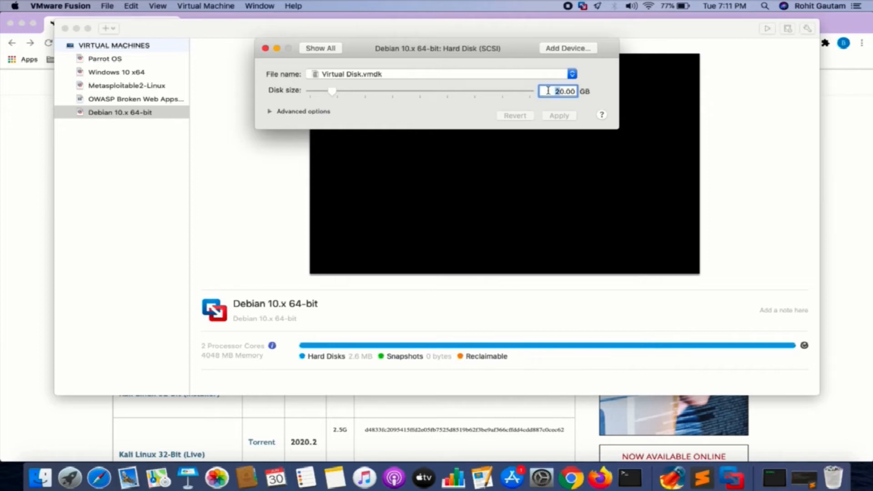
text(5)
click(559, 116)
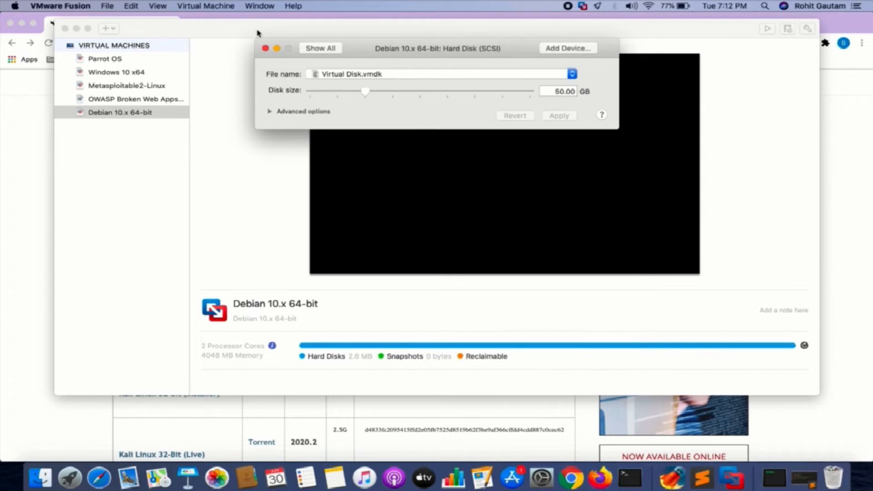
click(265, 49)
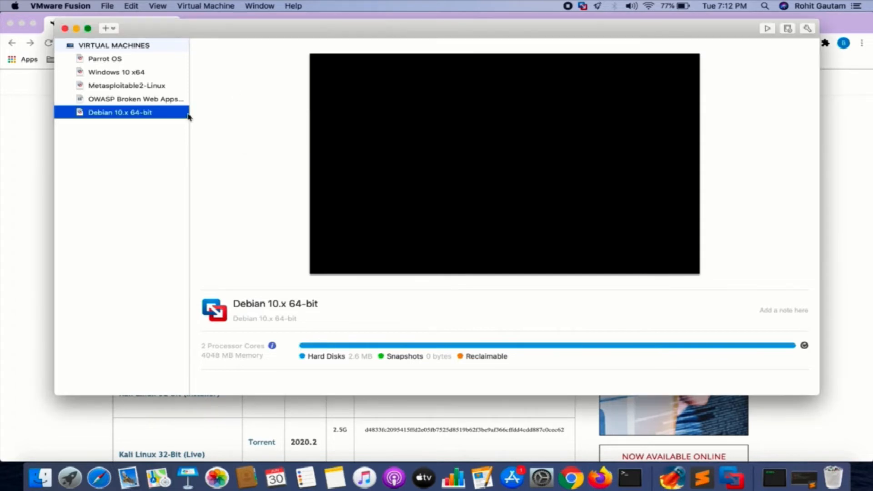
Open and power on the Debian 10.x 64-bit VM, then show it full screen
double_click(160, 116)
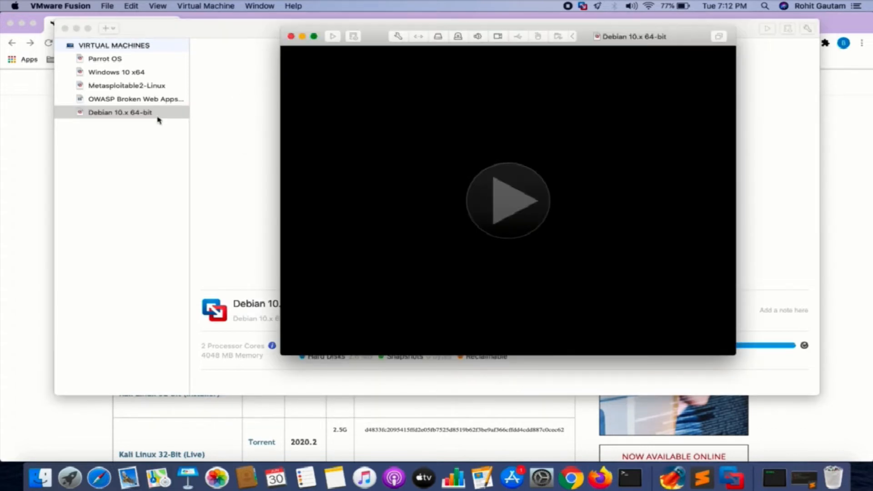
click(520, 201)
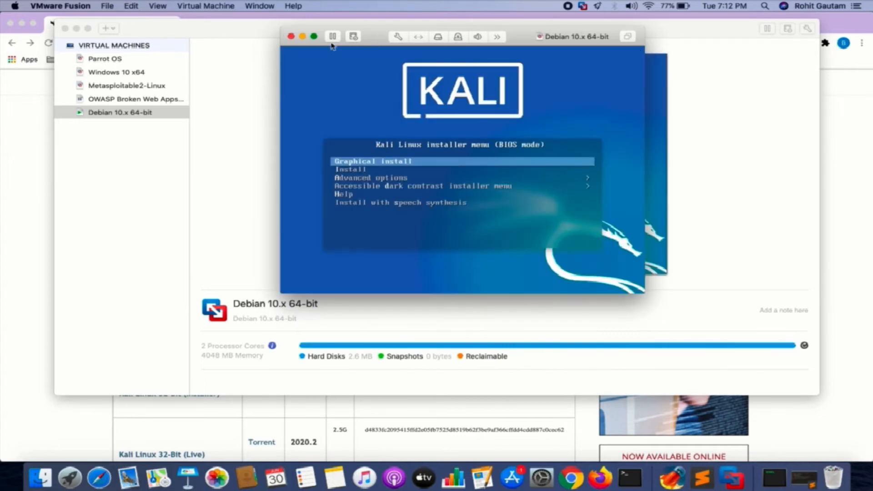
click(314, 36)
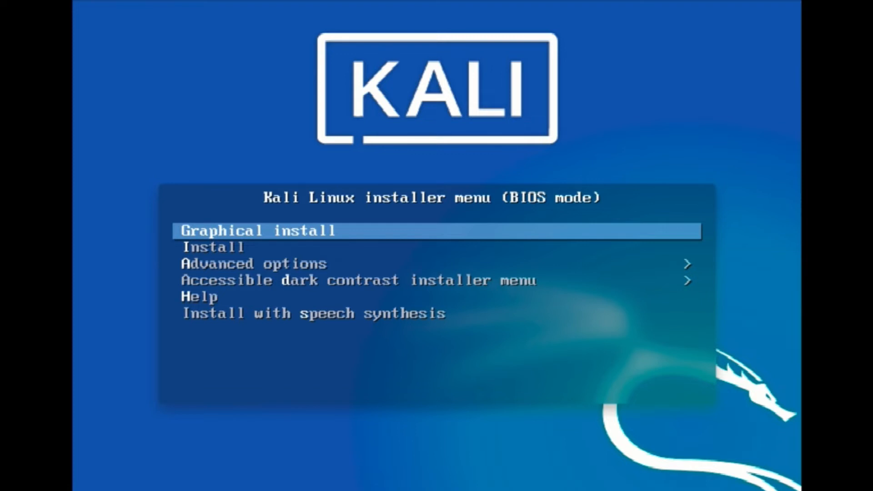
Begin the Graphical install, choosing English as language and India as location
key(Return)
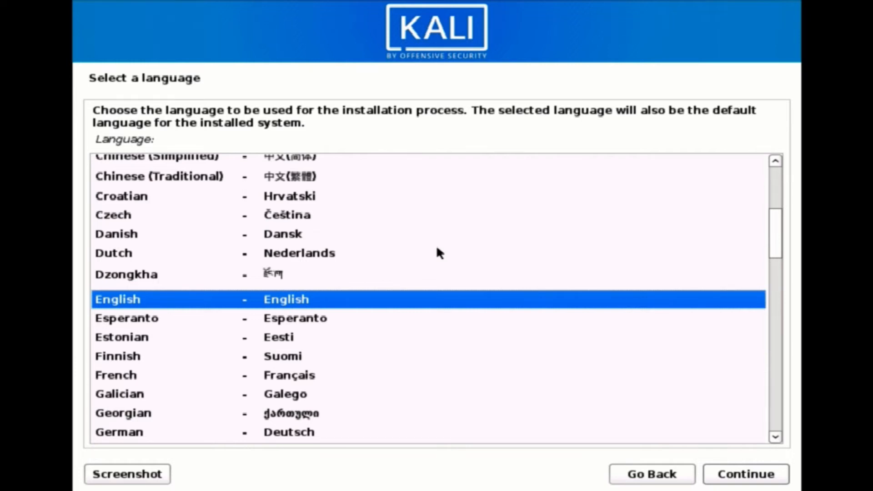
key(Return)
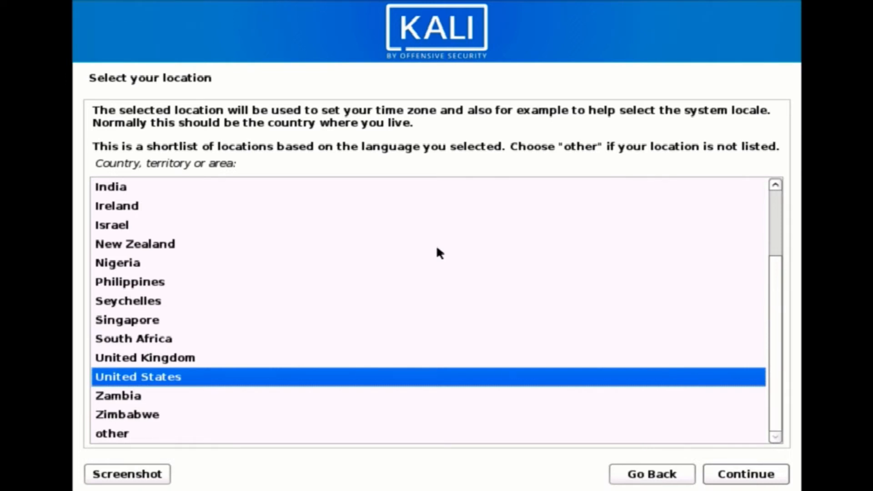
text(i)
key(Return)
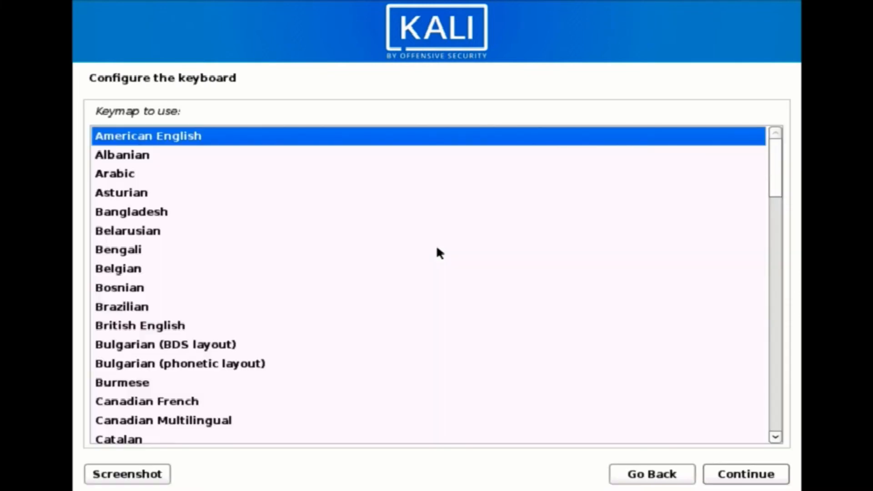
Keep the American English keymap and let the installer continue to the hostname prompt
key(Return)
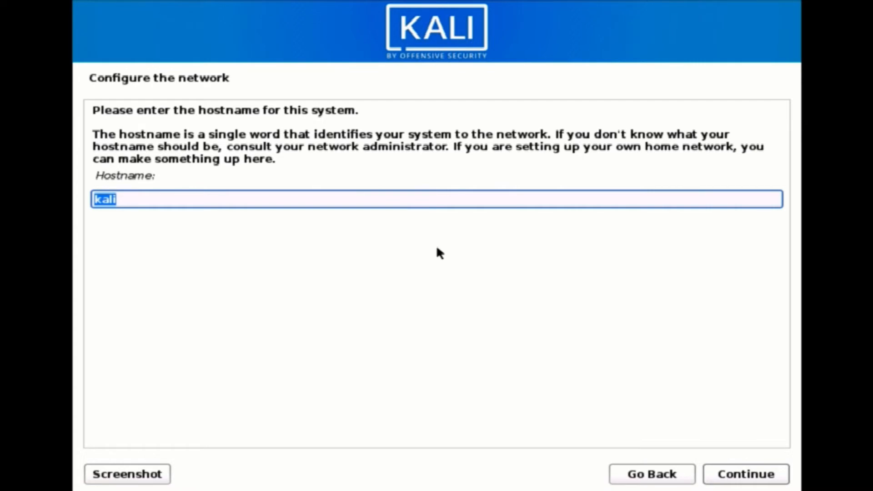
Replace the default 'kali' hostname with 'hadktify' and set the domain name to hacktify.in
key(BackSpace)
text(had)
text(kt)
text(if)
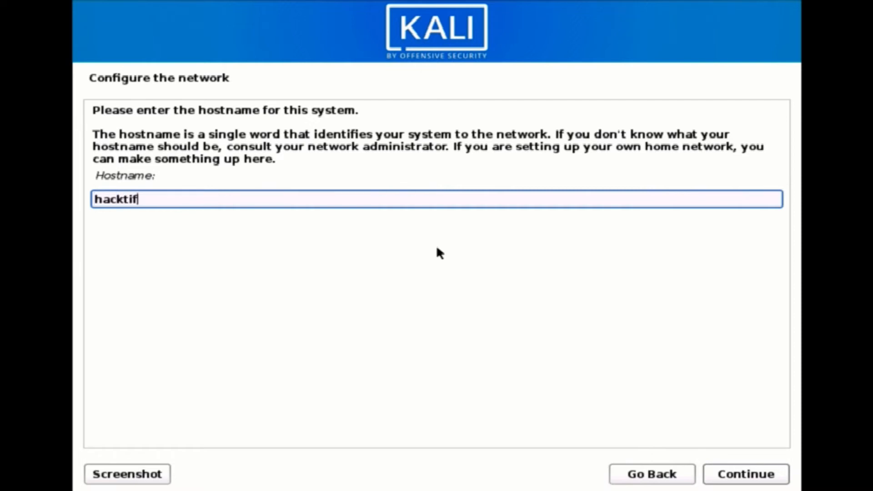
text(y)
key(Return)
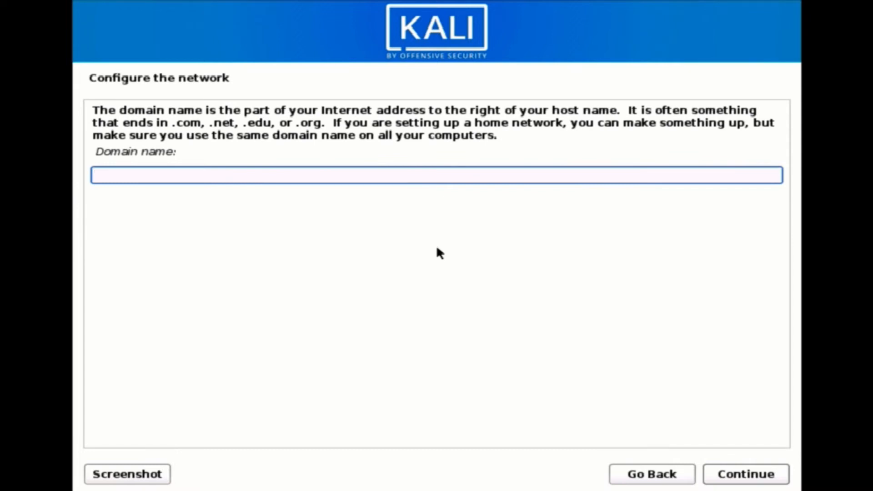
text(hacktify.in)
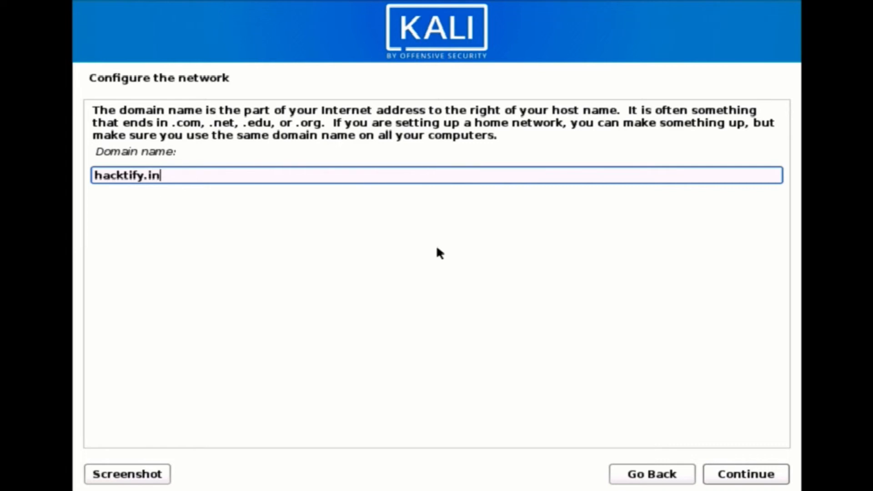
key(Return)
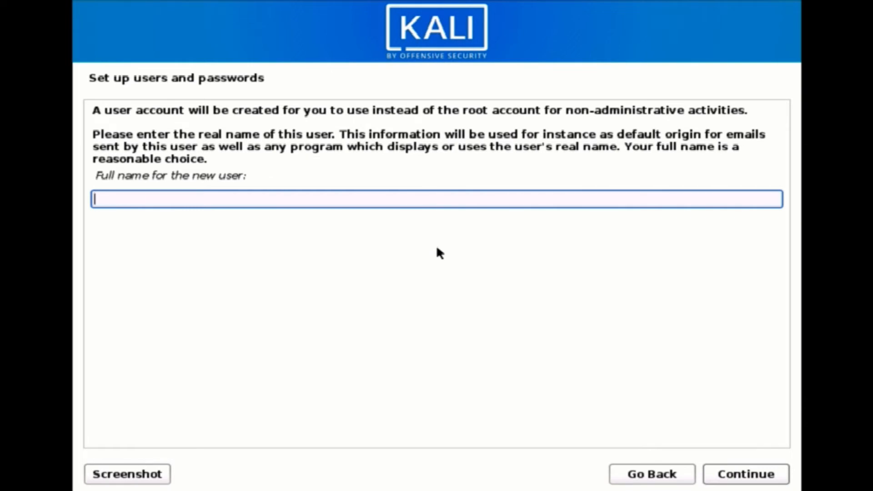
Enter the new user's full name, accept the suggested username, and enter the account password twice
text(rohit)
key(Return)
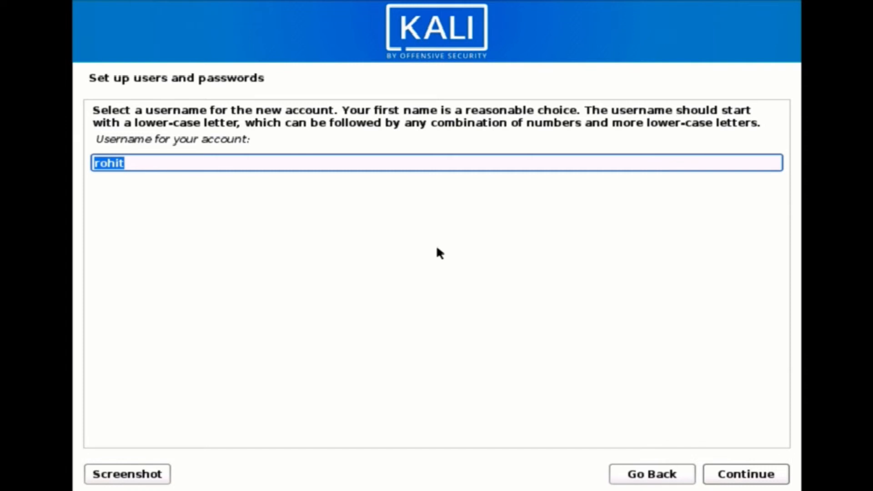
key(Return)
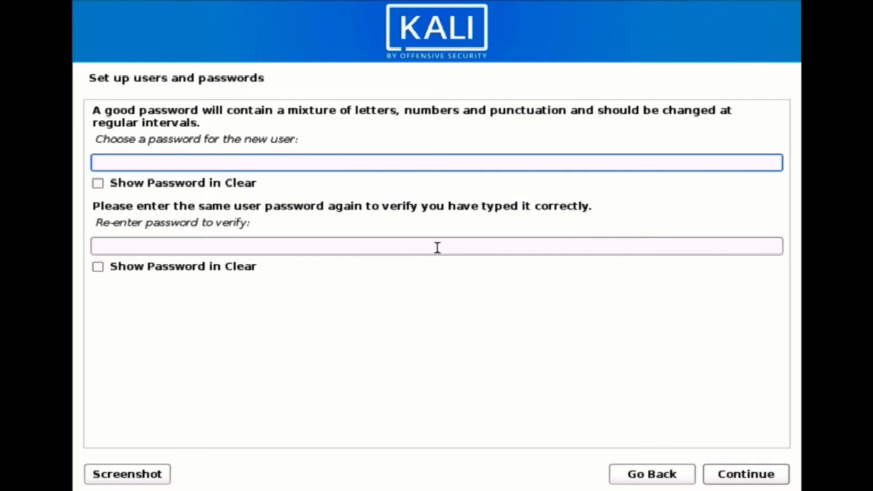
text(kali)
key(Tab)
key(Tab)
text(kali)
key(Return)
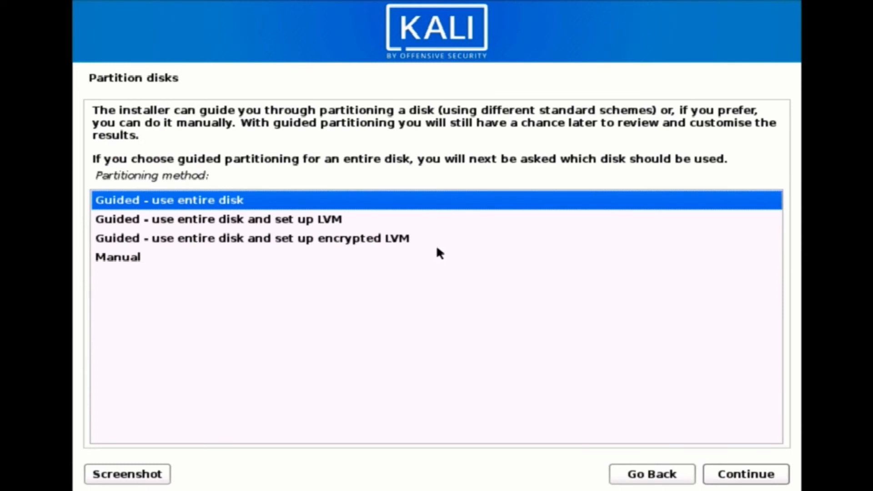
Use guided partitioning on the 53.7 GB sda disk with all files in one partition, and choose Yes to write it
key(Return)
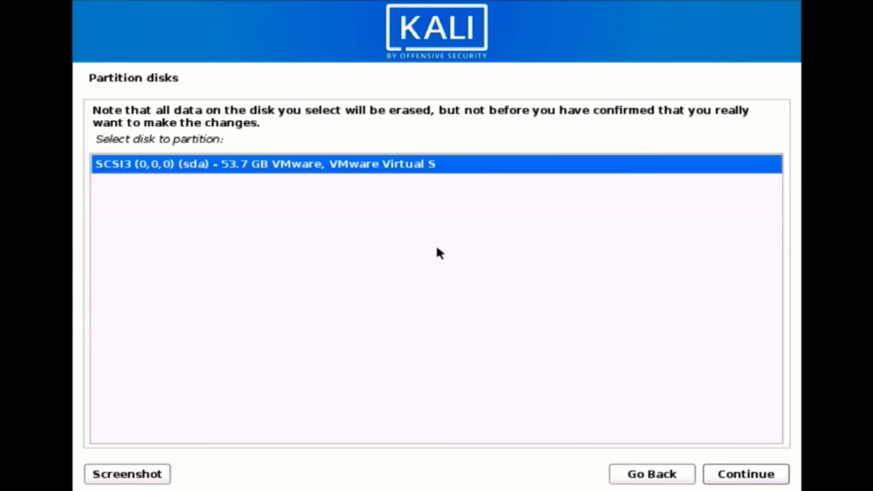
key(Return)
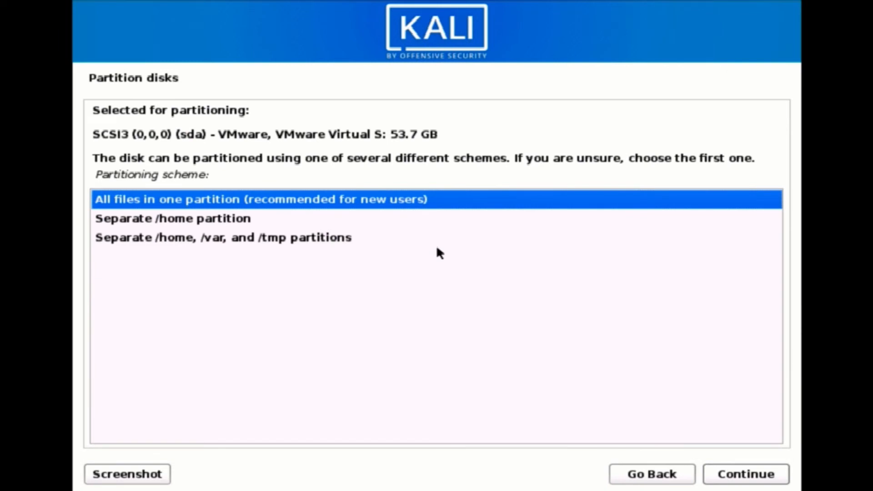
key(Return)
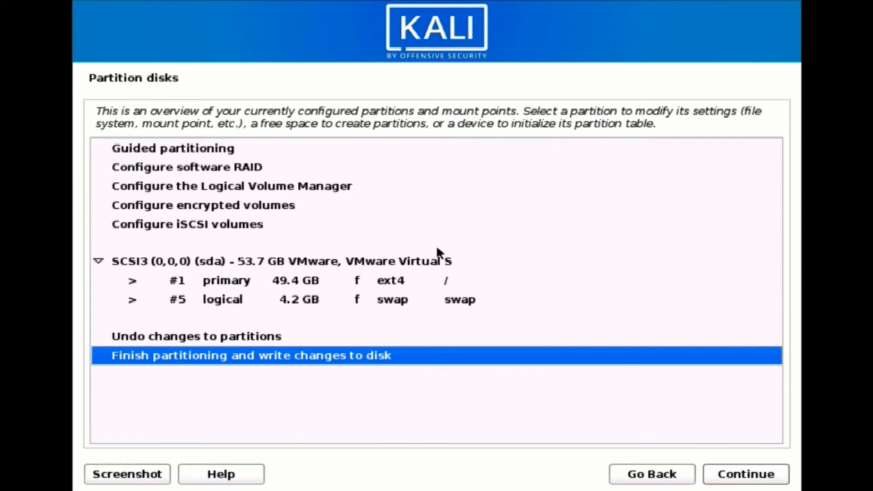
key(Return)
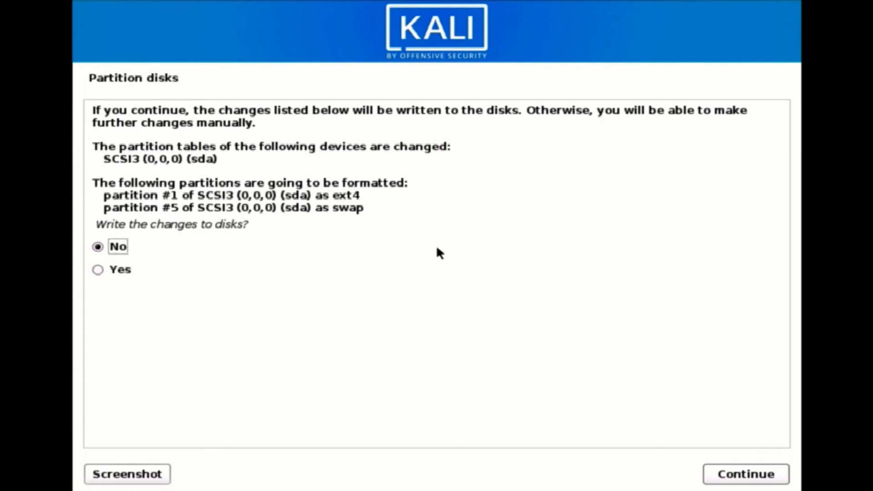
key(Down)
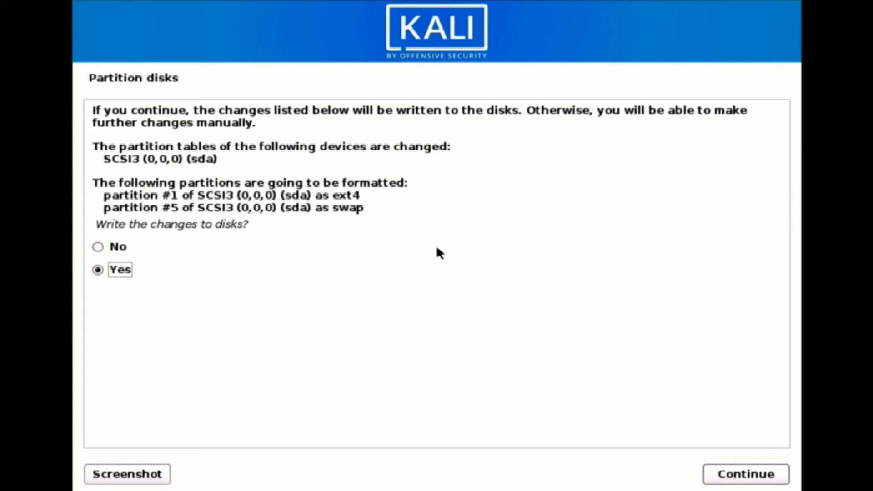
key(Return)
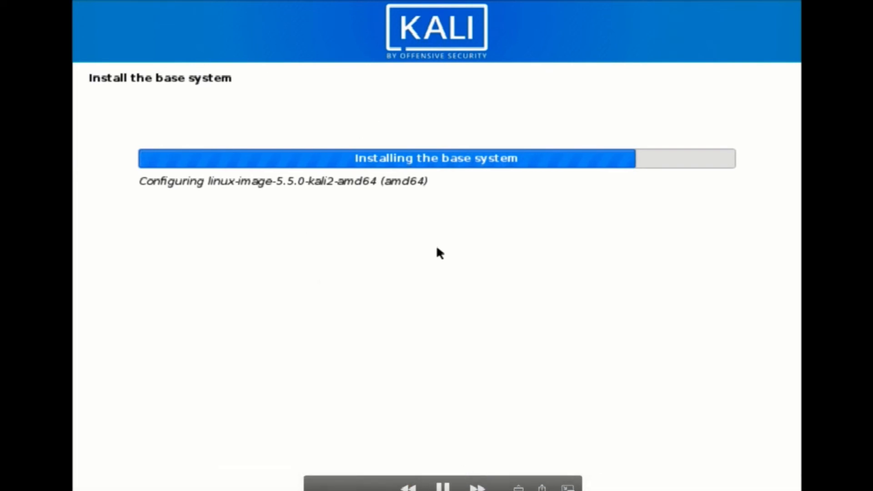
Let the partitions be written and the base system install until the HTTP proxy page appears
key(space)
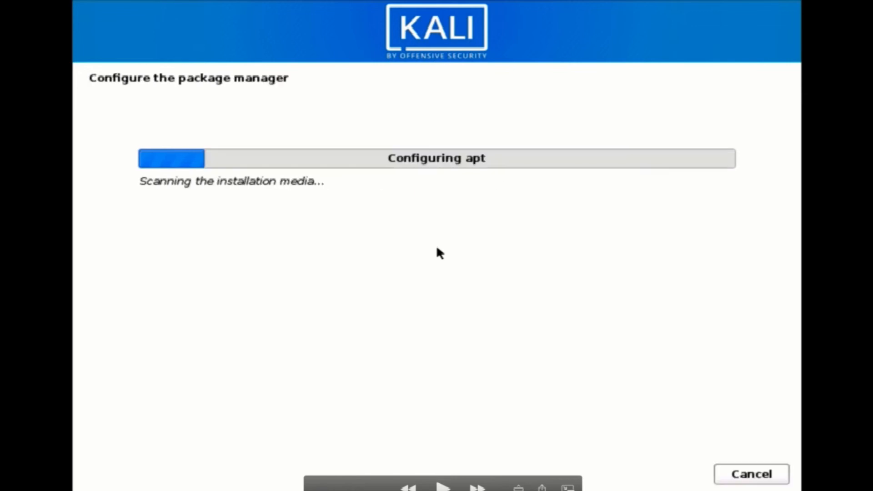
key(space)
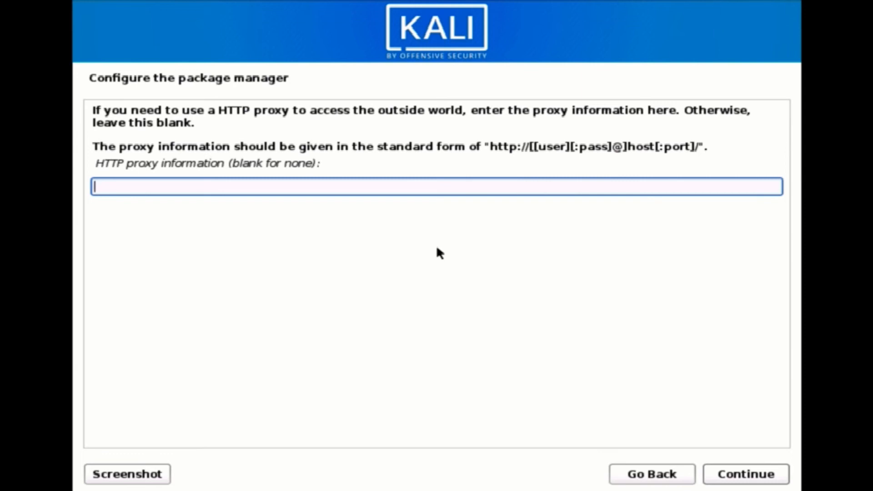
Continue with a blank HTTP proxy and cancel the slow mirror download during apt configuration
click(742, 476)
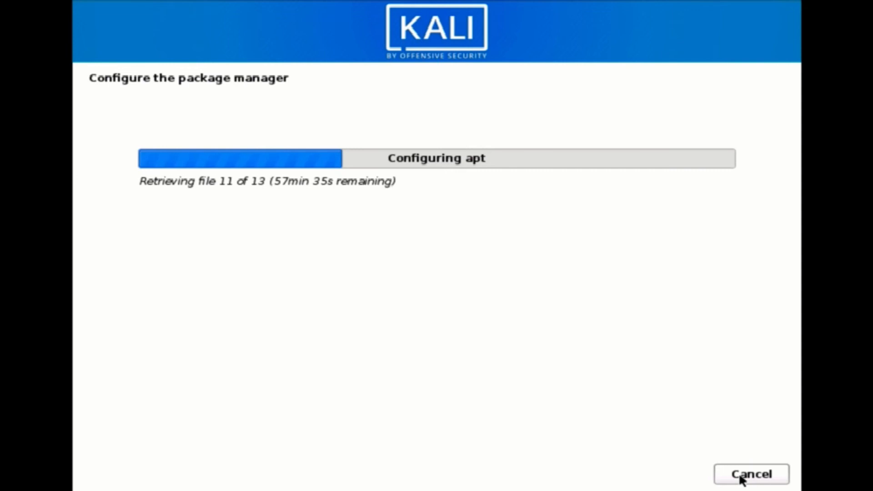
click(752, 474)
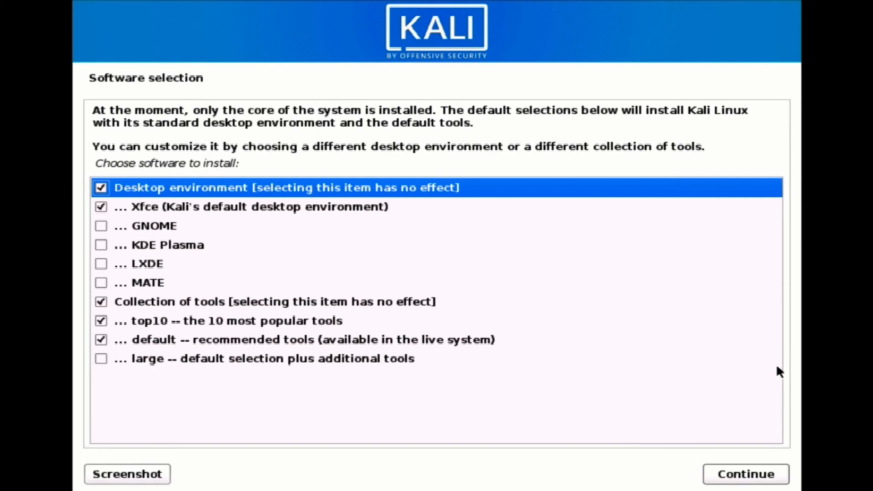
Install the default Xfce desktop with the top10 and default tool collections
click(744, 475)
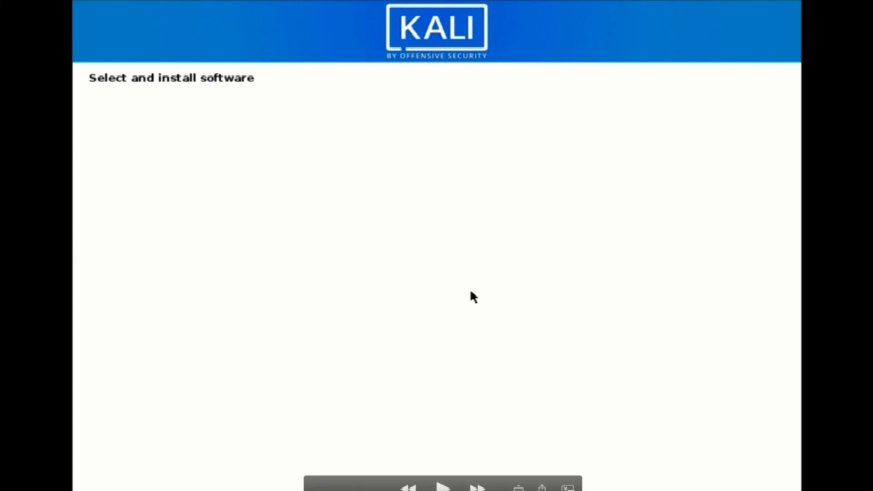
key(space)
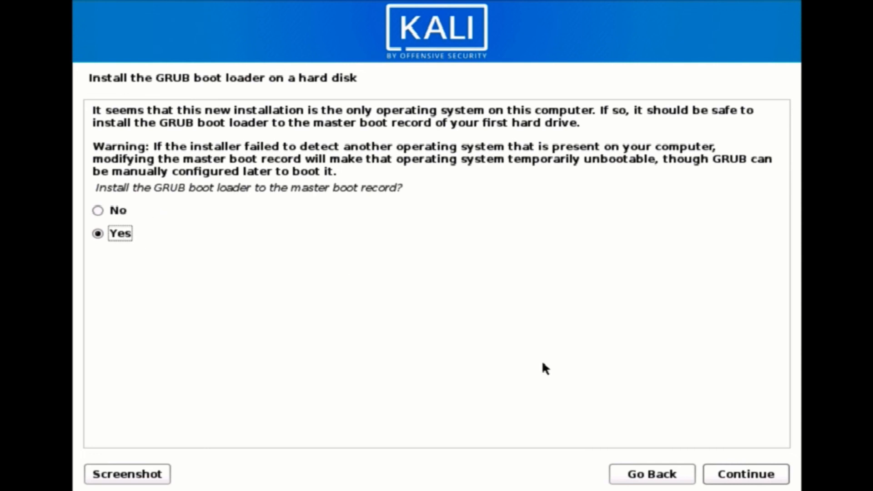
Install the GRUB boot loader to the master boot record on /dev/sda
click(774, 475)
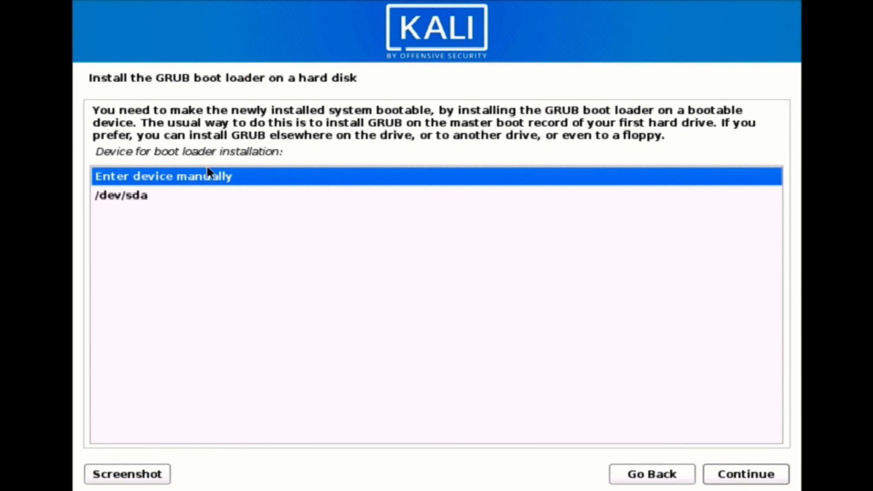
click(184, 197)
click(732, 482)
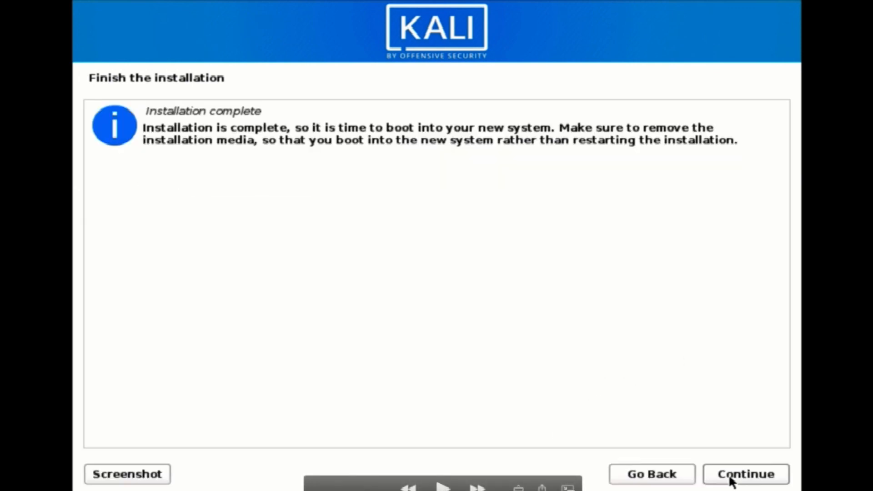
Finish the installation, reboot, and boot Kali GNU/Linux from the GRUB menu
click(731, 479)
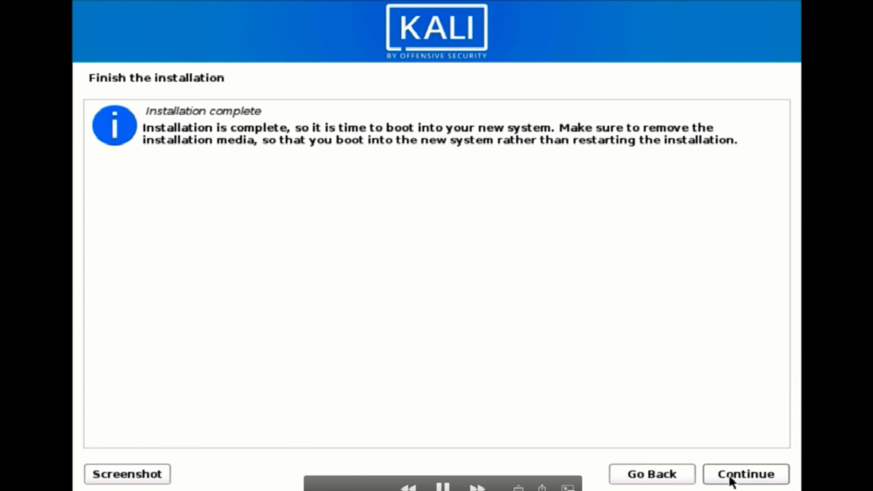
click(731, 478)
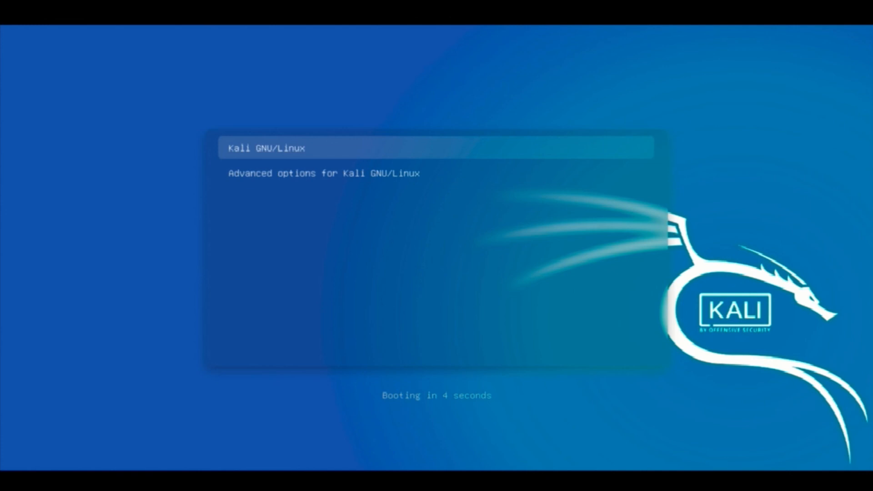
key(Return)
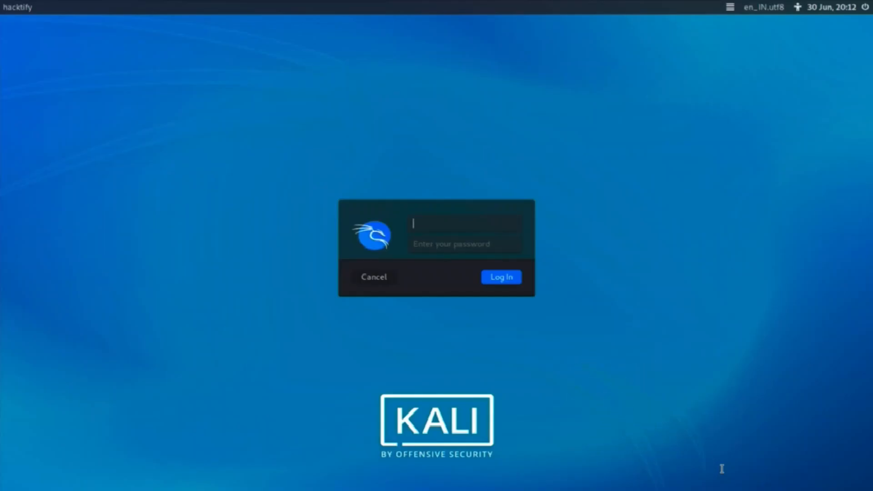
Log in to the Kali desktop with the new user's username and password
text(rohit)
key(Tab)
text(kali)
key(Return)
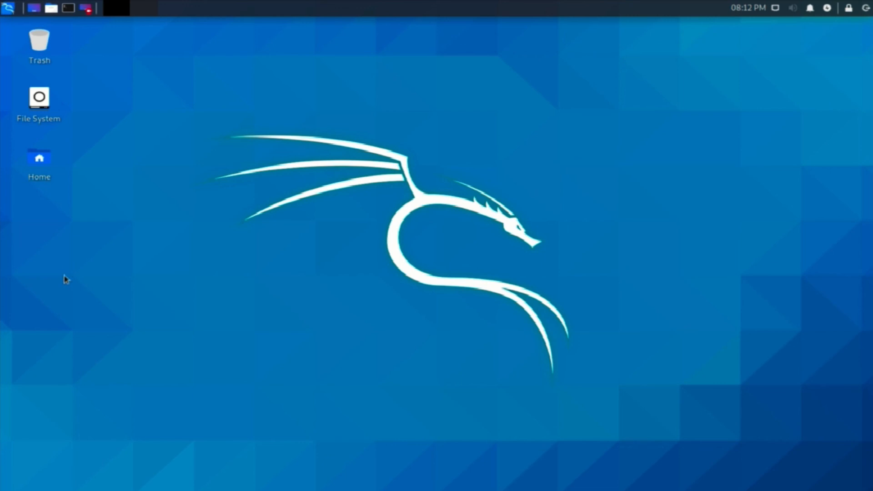
Launch a terminal from the Kali top panel and drag it to the screen centre
click(68, 8)
drag(197, 22, 396, 98)
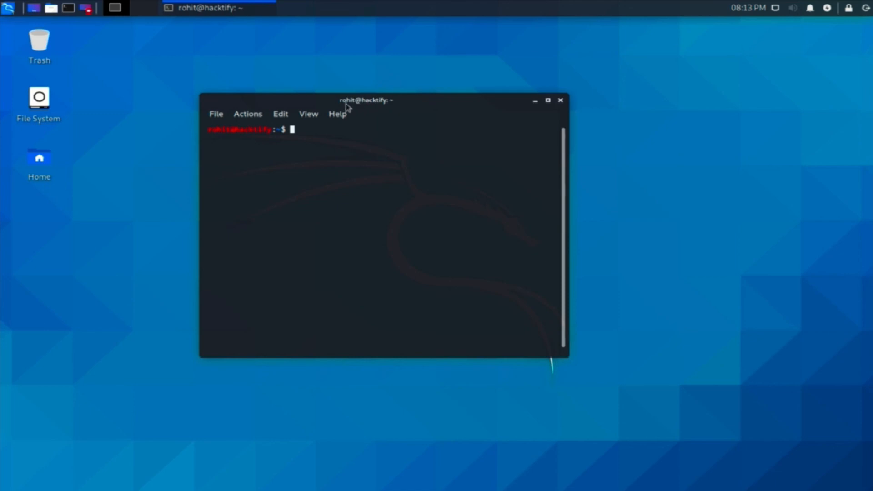
Check and close the terminal's File menu, then open the Kali Whisker applications menu
click(309, 114)
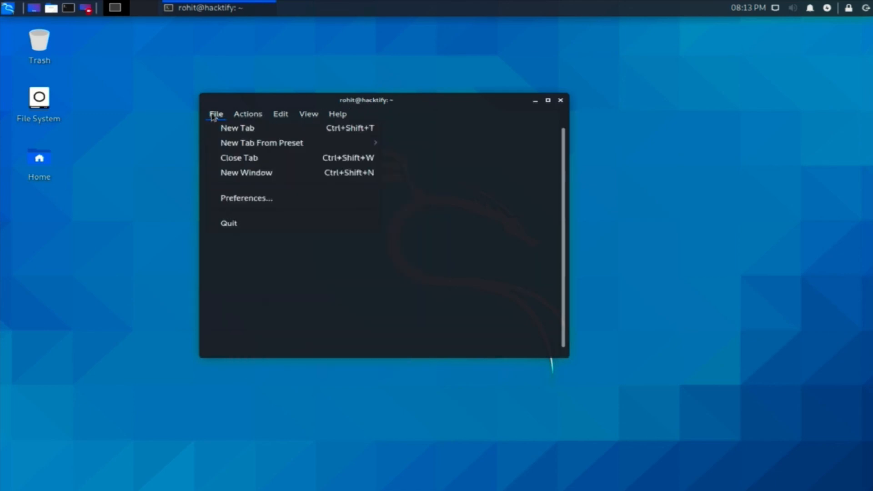
click(470, 148)
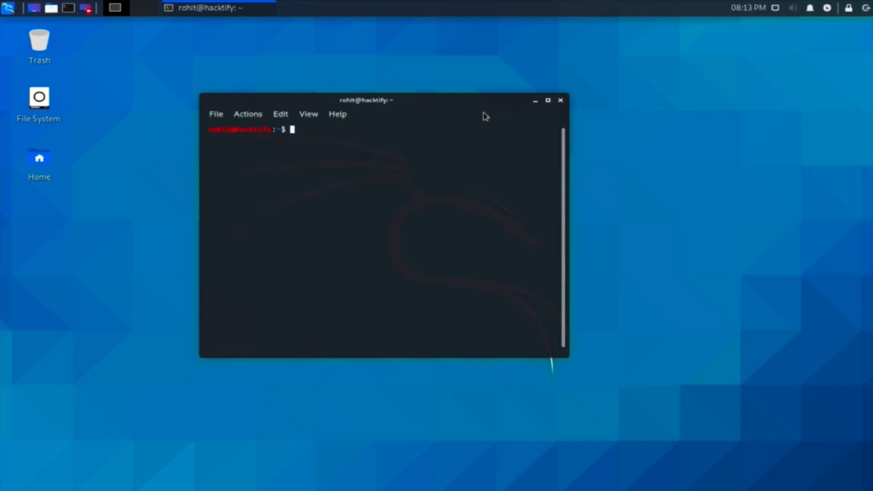
key(super+equal)
key(super)
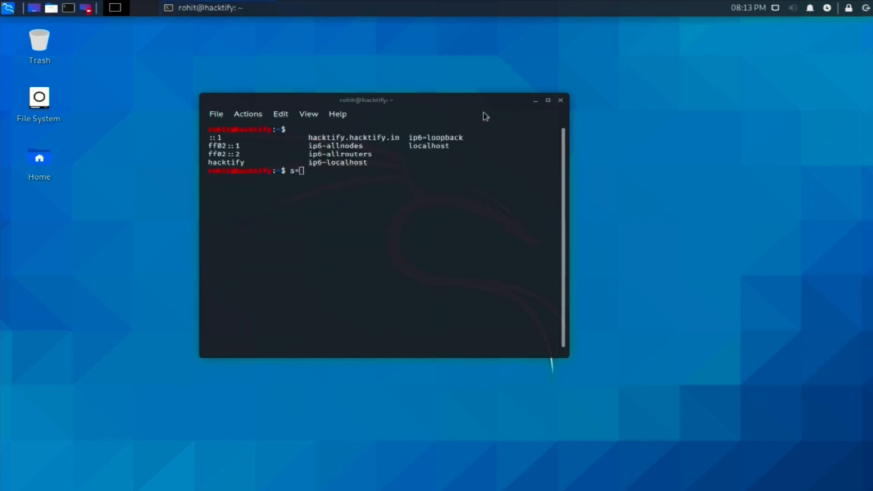